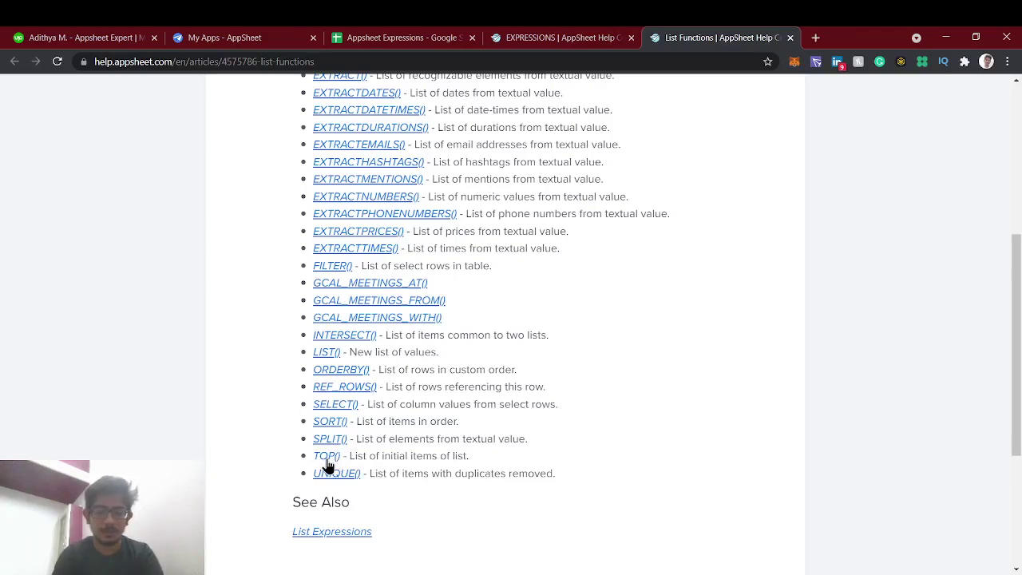
# Step: Open the TOP() function article and examine the first example's list, item count and returned items
pyautogui.click(326, 459)
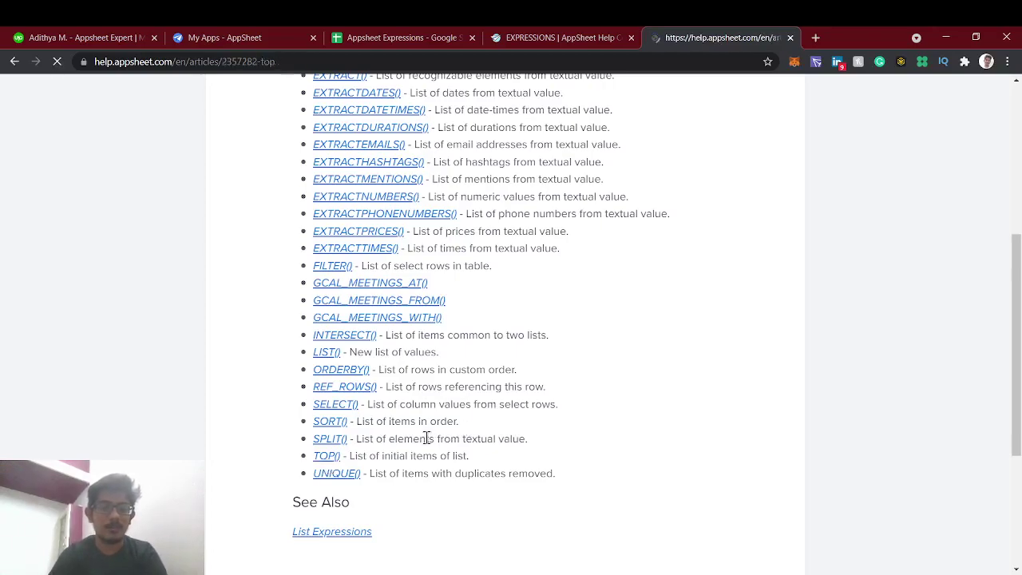
pyautogui.scroll(-1, 410, 440)
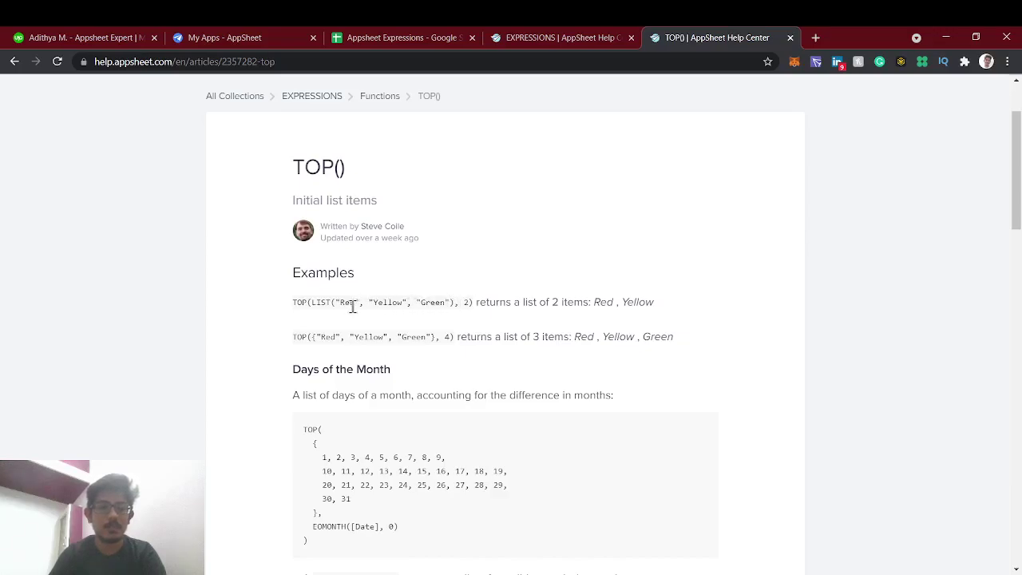
pyautogui.moveTo(337, 305); pyautogui.dragTo(452, 302)
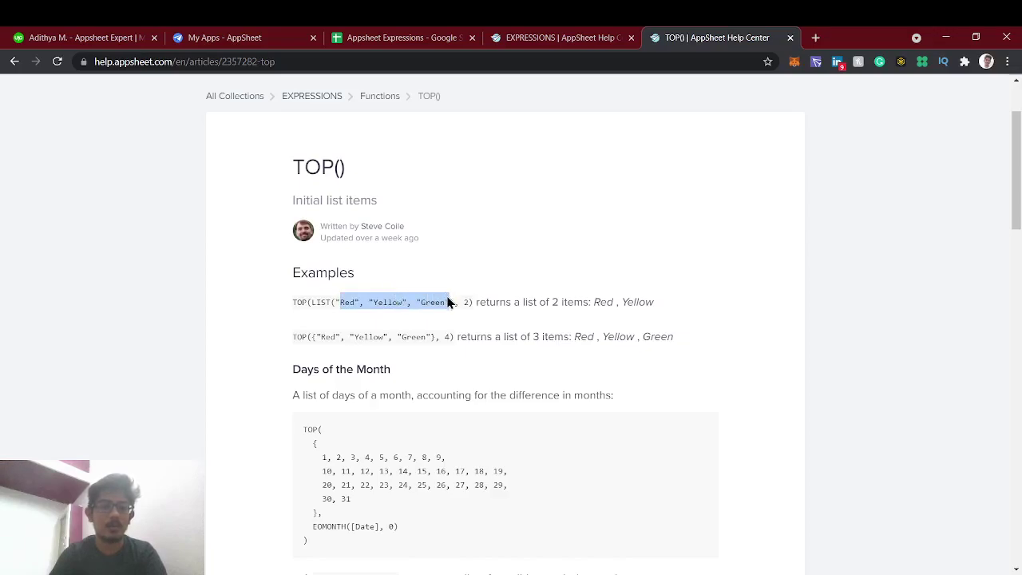
pyautogui.click(465, 300)
pyautogui.doubleClick(466, 301)
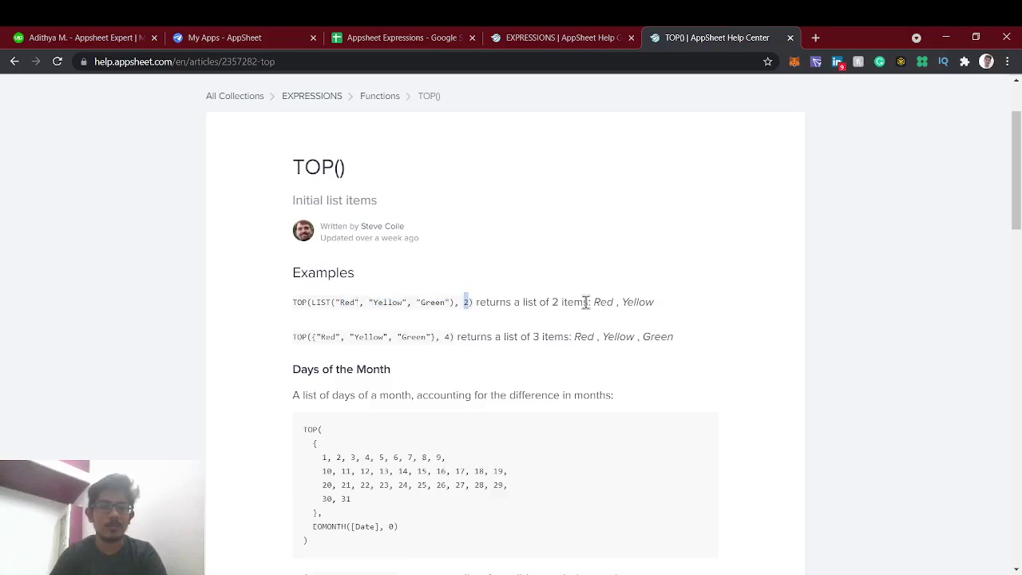
pyautogui.moveTo(594, 303); pyautogui.dragTo(661, 310)
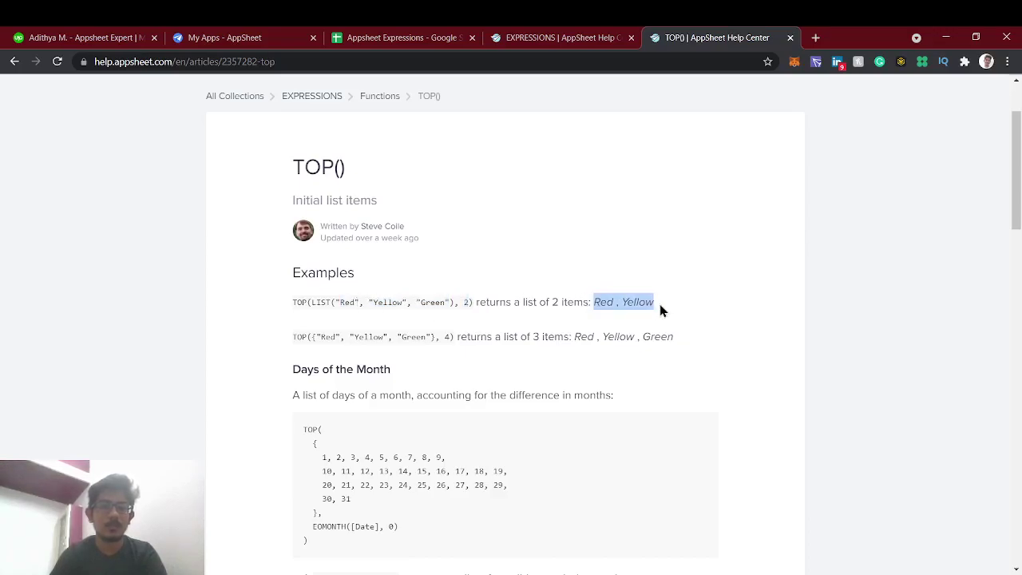
# Step: Skim the article's Days of the Month and Lowest Values examples, then return to the TOP() heading
pyautogui.scroll(-2, 523, 327)
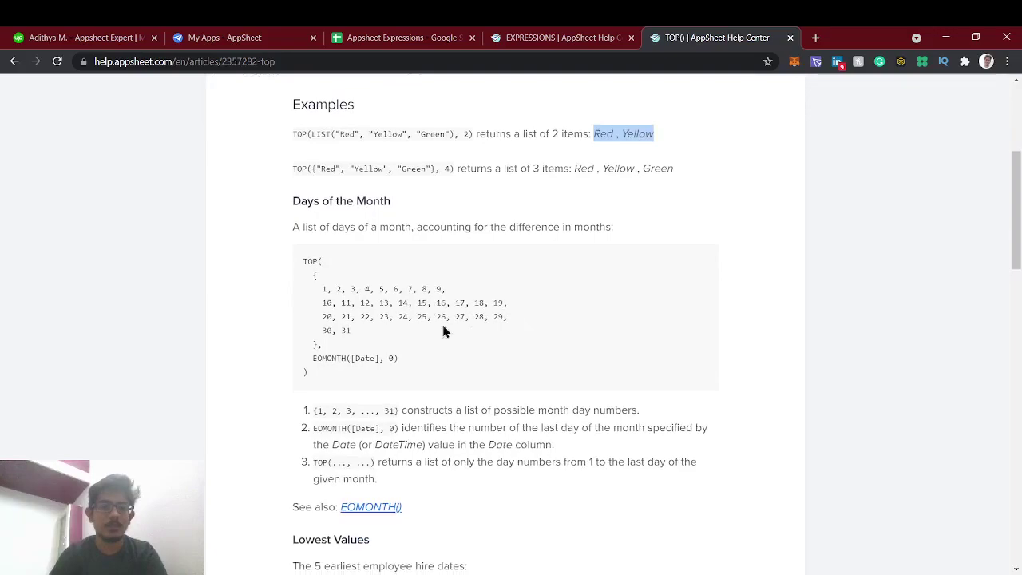
pyautogui.scroll(-3, 369, 378)
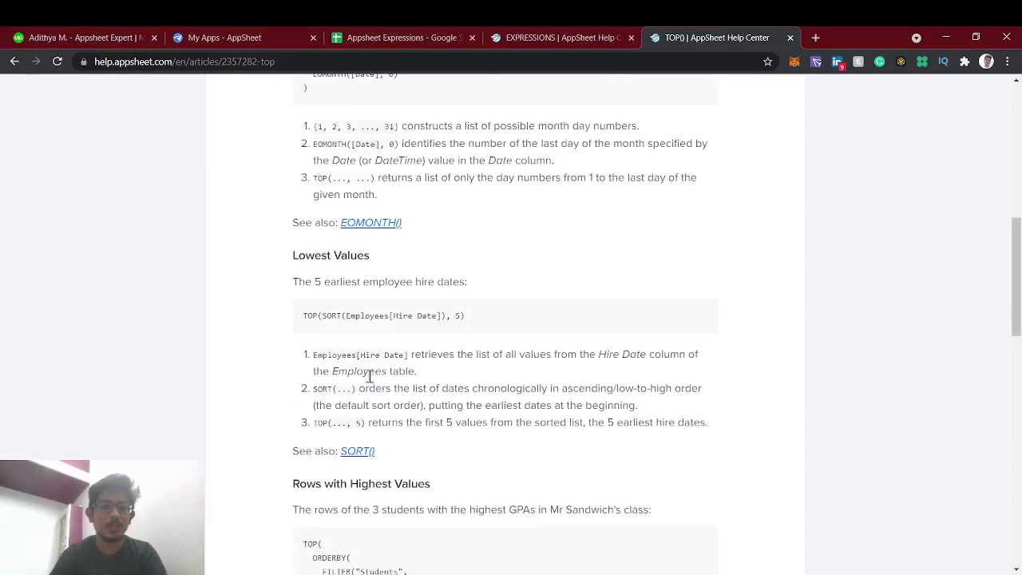
pyautogui.scroll(5, 449, 404)
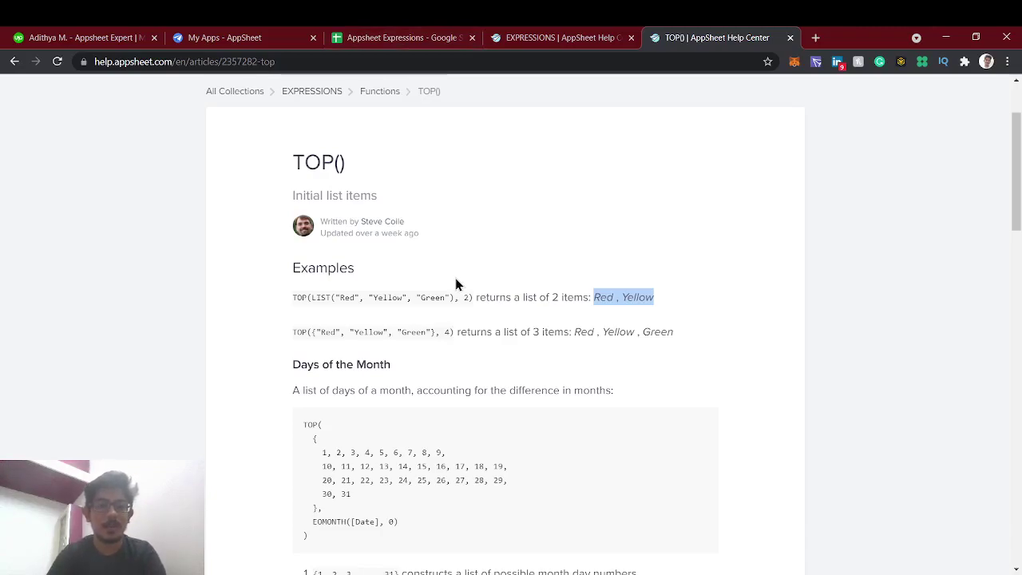
pyautogui.moveTo(294, 164); pyautogui.dragTo(369, 175)
pyautogui.click(370, 169)
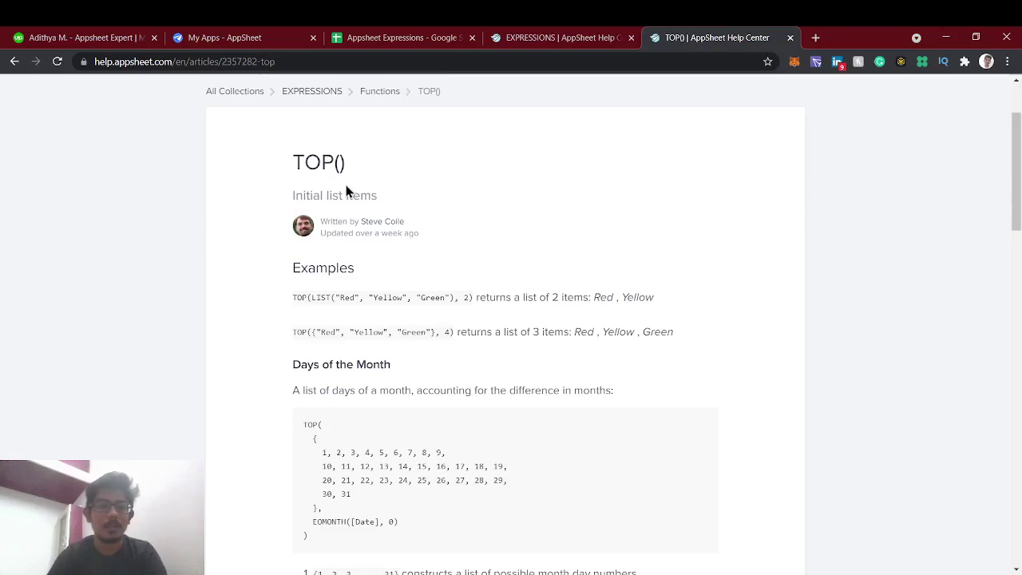
pyautogui.scroll(1, 384, 277)
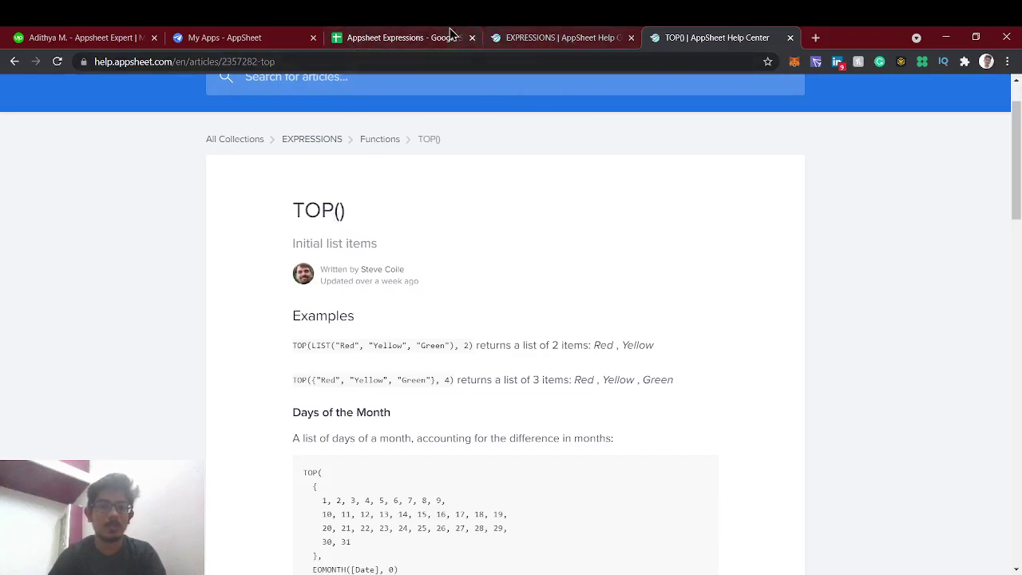
# Step: Open the Expression Explanations app from My Apps in the AppSheet editor
pyautogui.click(292, 36)
pyautogui.click(297, 386)
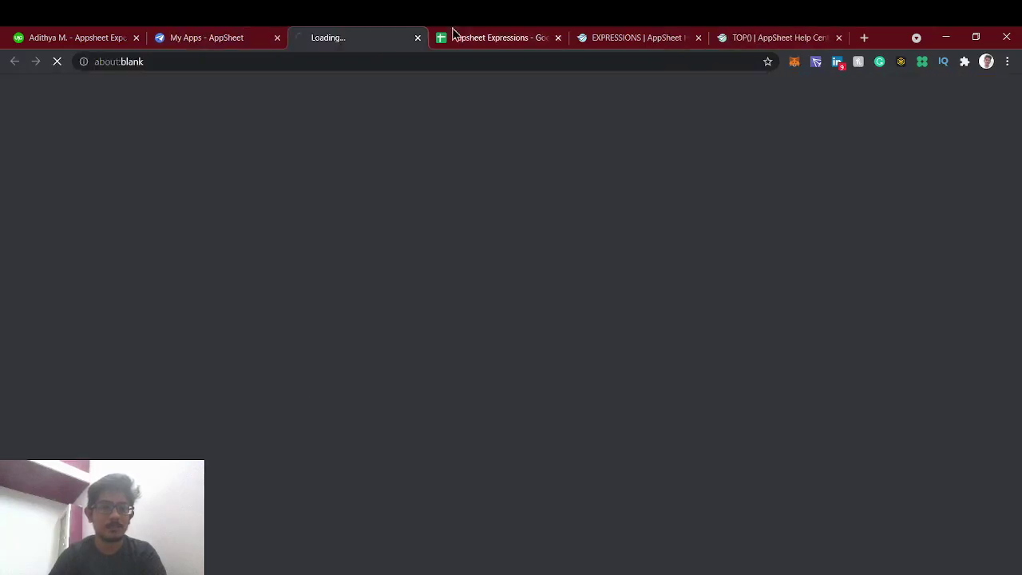
# Step: Switch to the Appsheet Expressions spreadsheet and go through the CityName entries on the Cities sheet one by one
pyautogui.click(471, 35)
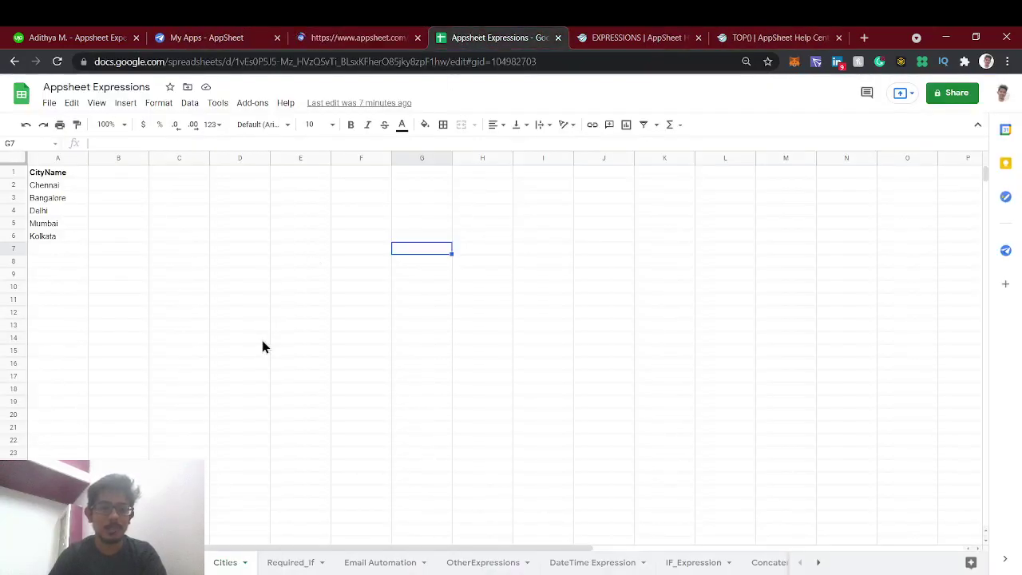
pyautogui.click(64, 184)
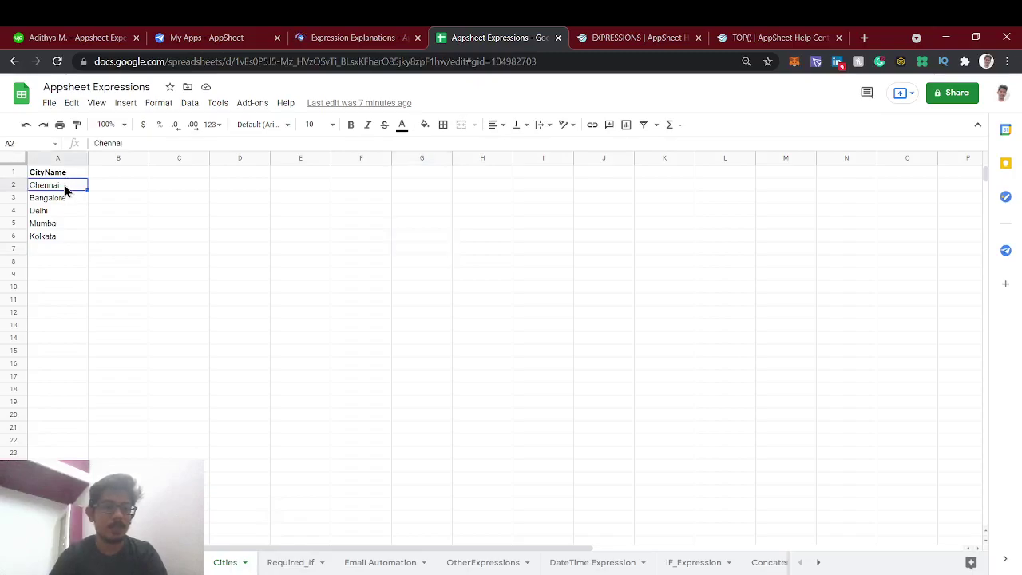
pyautogui.click(62, 200)
pyautogui.click(64, 211)
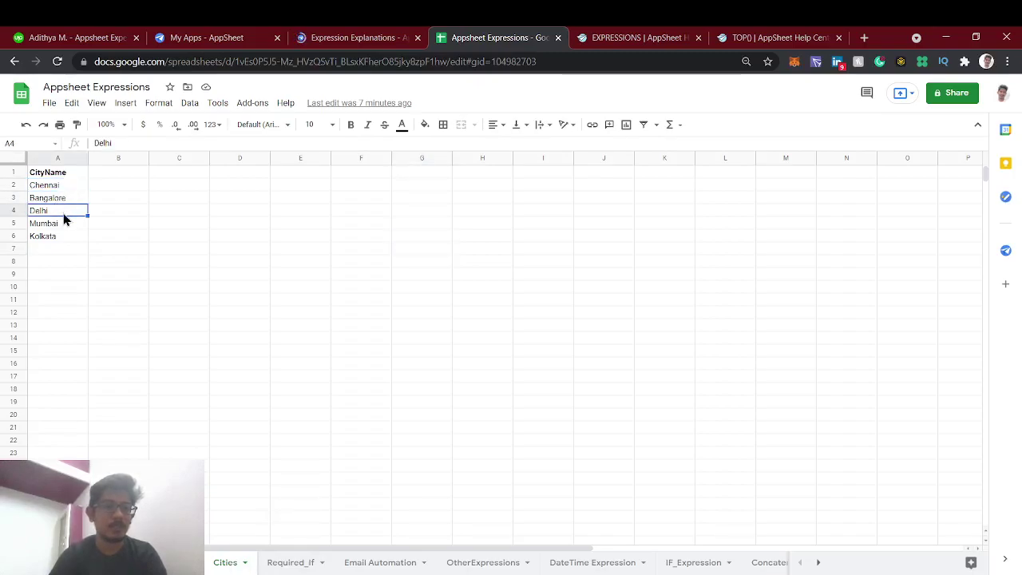
pyautogui.click(64, 226)
pyautogui.click(63, 238)
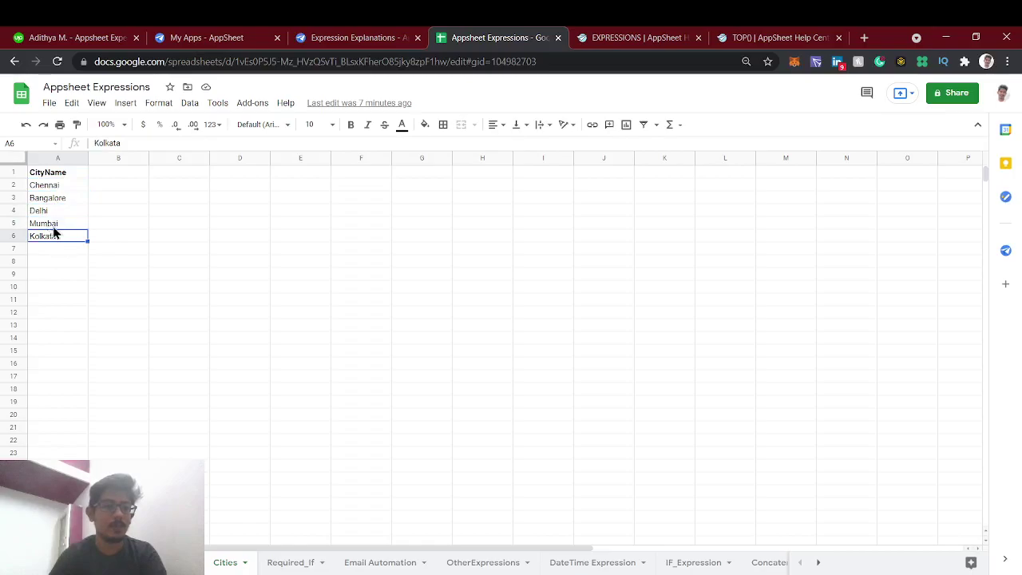
pyautogui.click(54, 228)
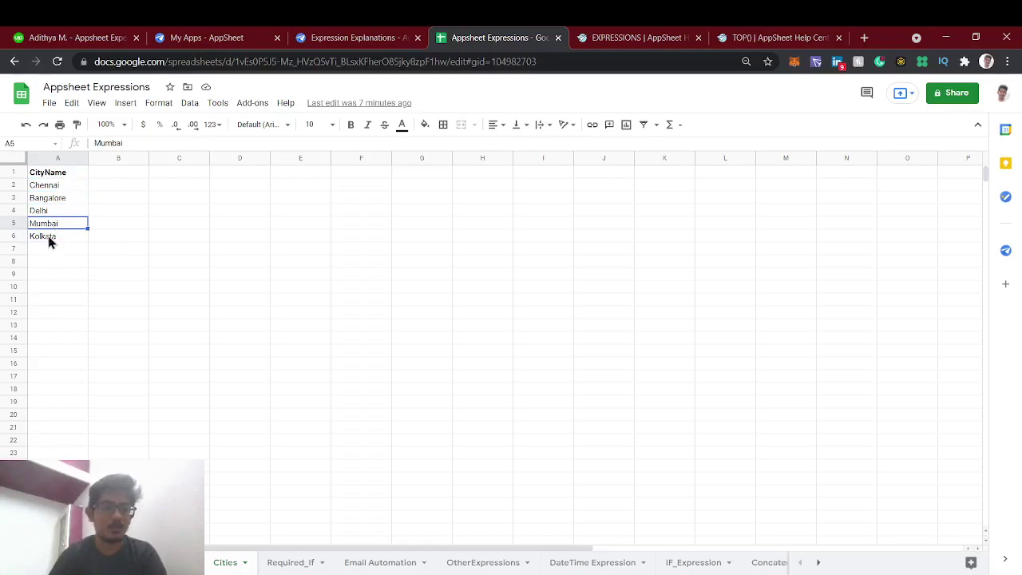
# Step: Review the full city list in A2:A6, comparing the first entries with the last ones
pyautogui.click(45, 186)
pyautogui.hotkey('shift', 'Down')
pyautogui.hotkey('shift', 'Down')
pyautogui.hotkey('shift', 'Down')
pyautogui.hotkey('shift', 'Down')
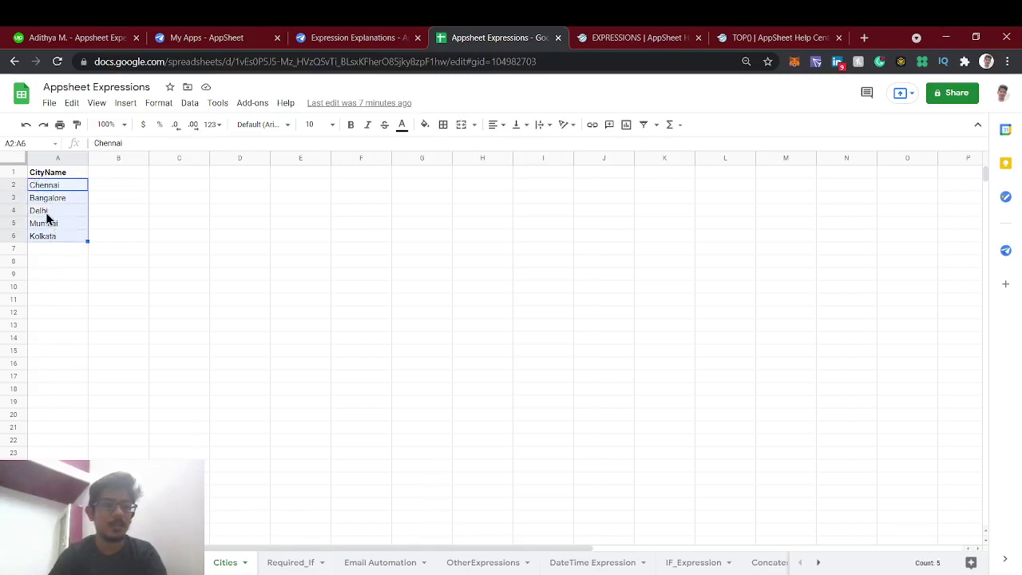
pyautogui.click(44, 188)
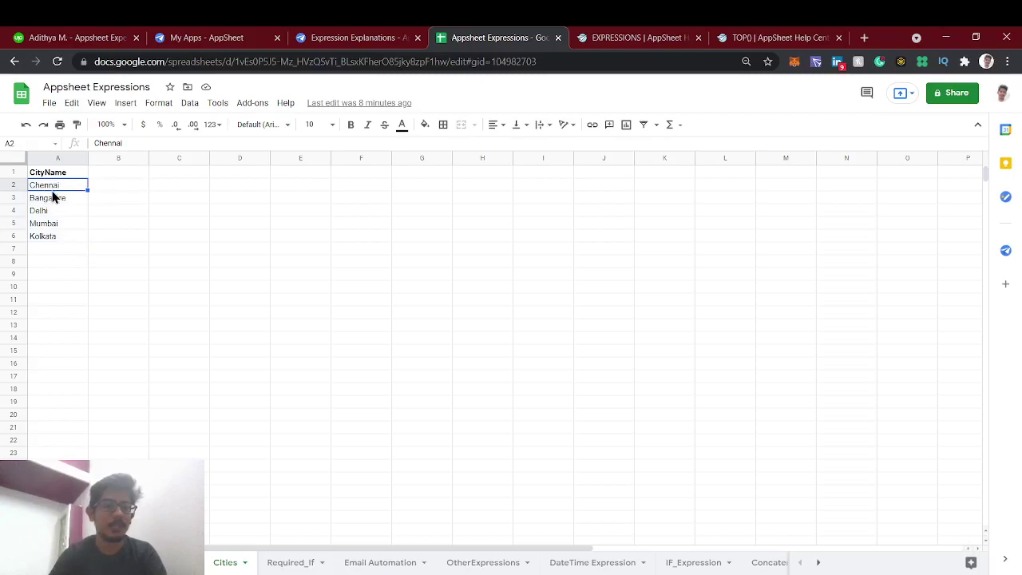
pyautogui.click(51, 200)
pyautogui.click(49, 225)
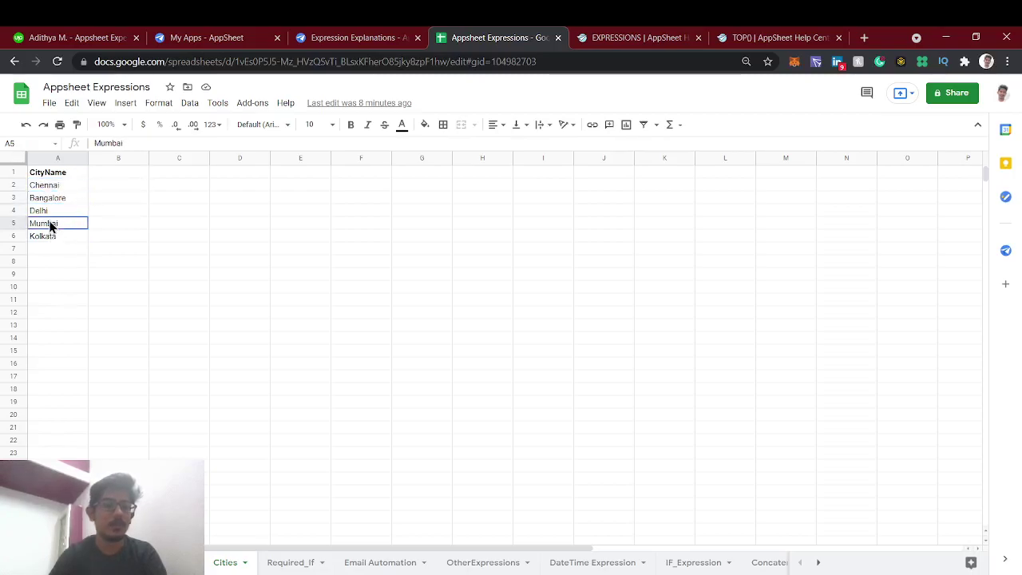
pyautogui.click(49, 237)
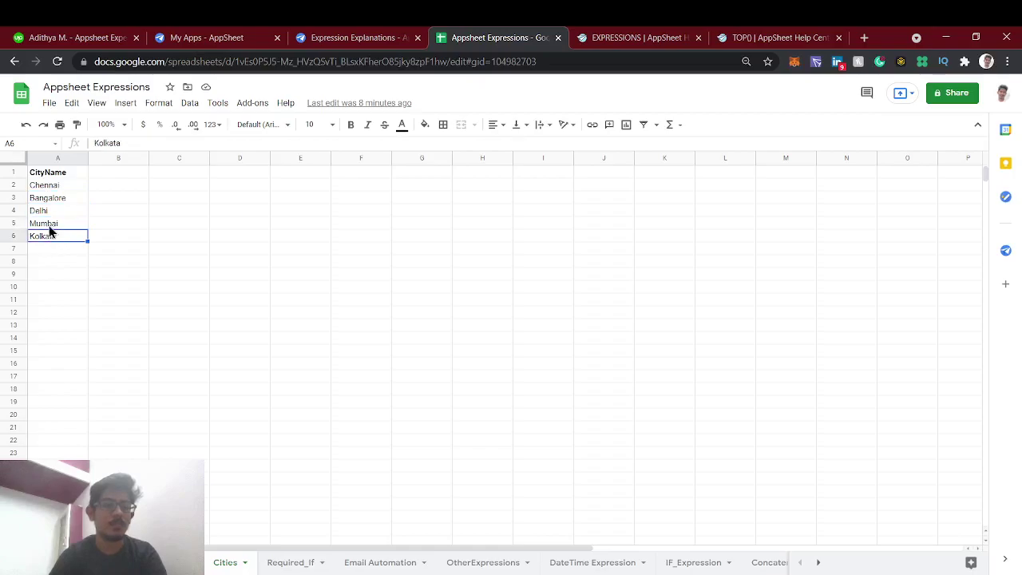
# Step: Switch to the Expression Explanations editor, cancel the open form in the app preview, and review the Customer table's columns
pyautogui.click(351, 38)
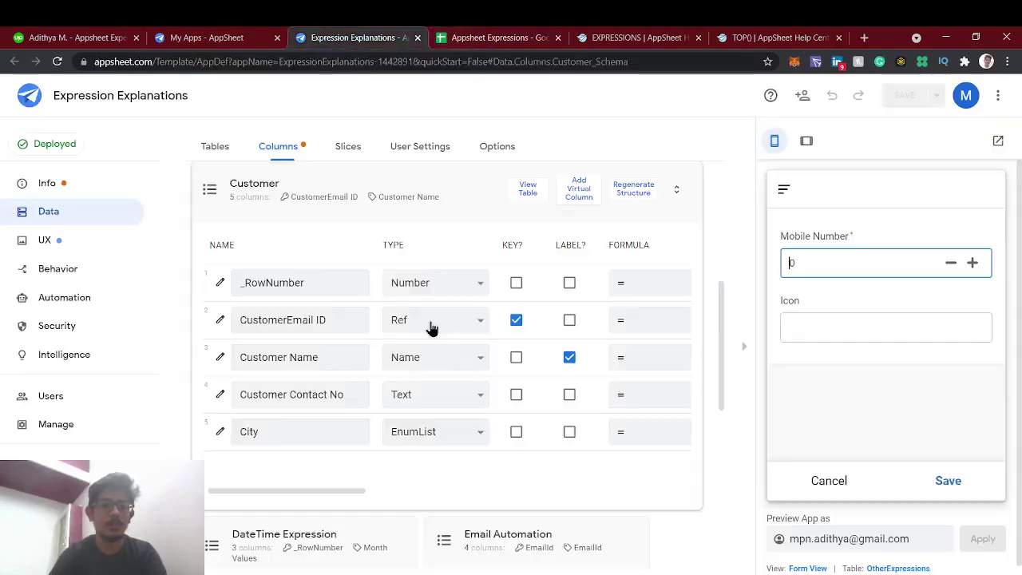
pyautogui.scroll(5, 488, 471)
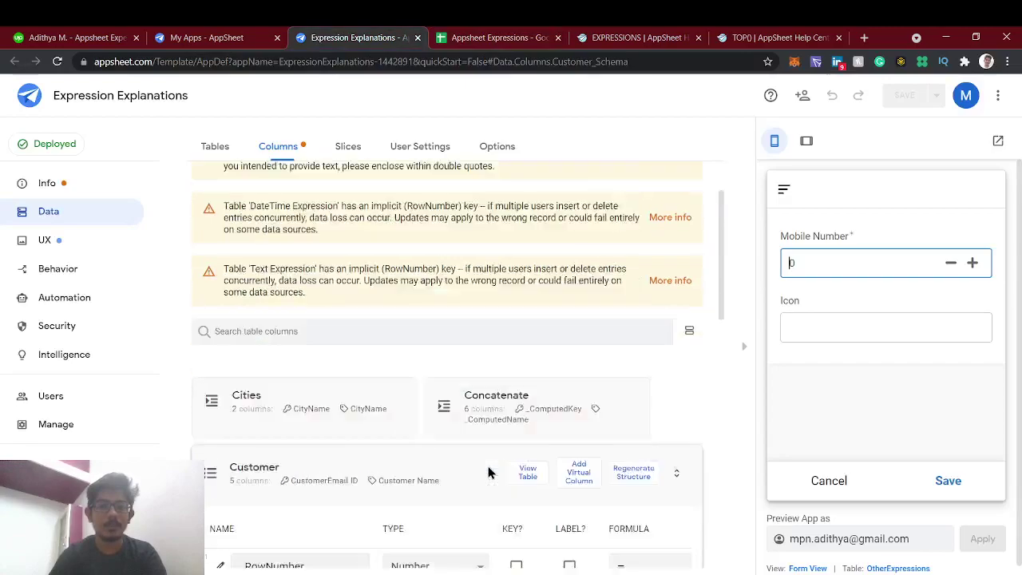
pyautogui.scroll(-3, 488, 470)
pyautogui.click(830, 482)
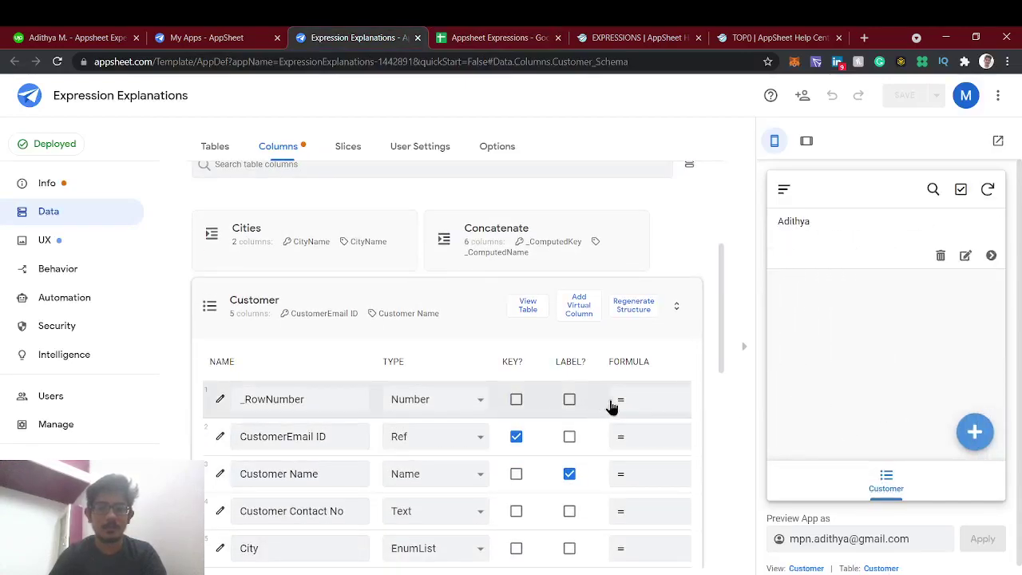
pyautogui.scroll(-1, 577, 360)
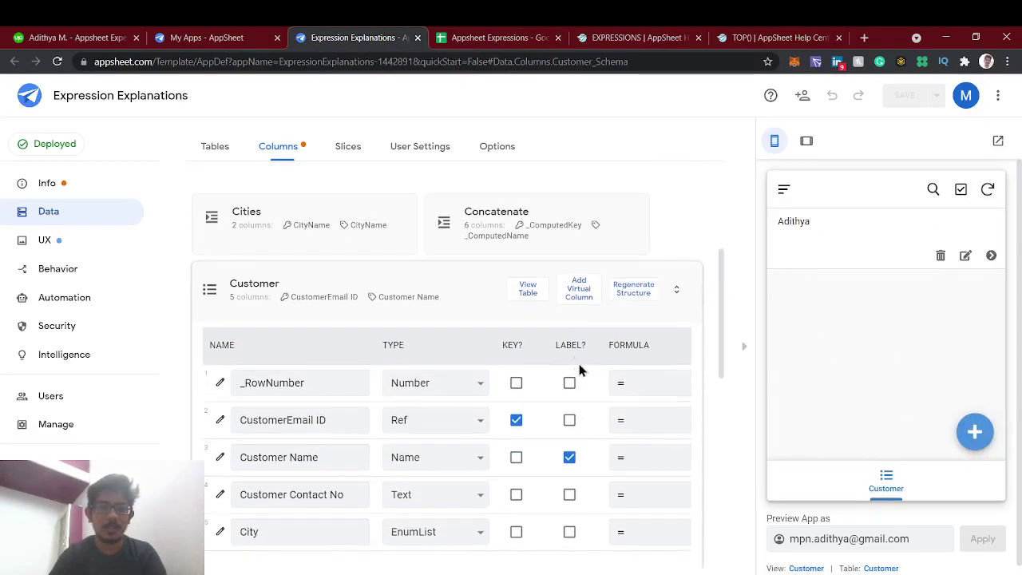
pyautogui.scroll(-2, 399, 320)
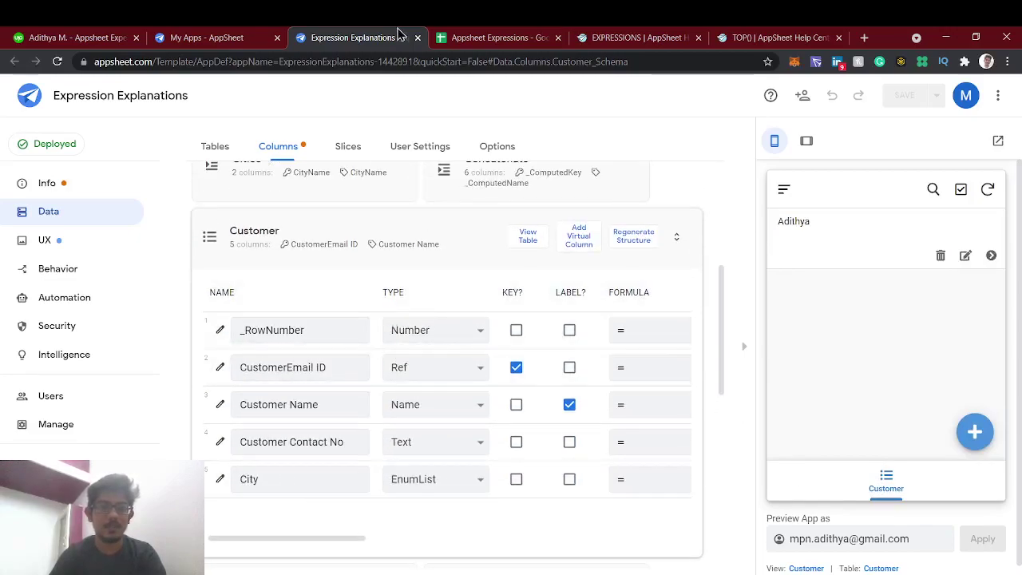
# Step: Start a new Customer record in the app preview and open its City choices to compare with the Cities sheet
pyautogui.click(445, 44)
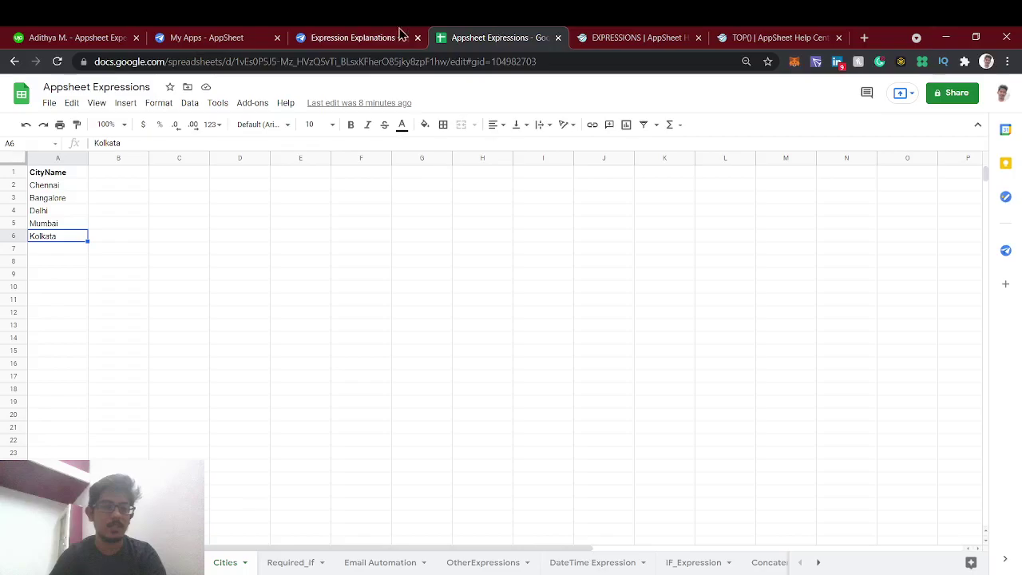
pyautogui.click(337, 35)
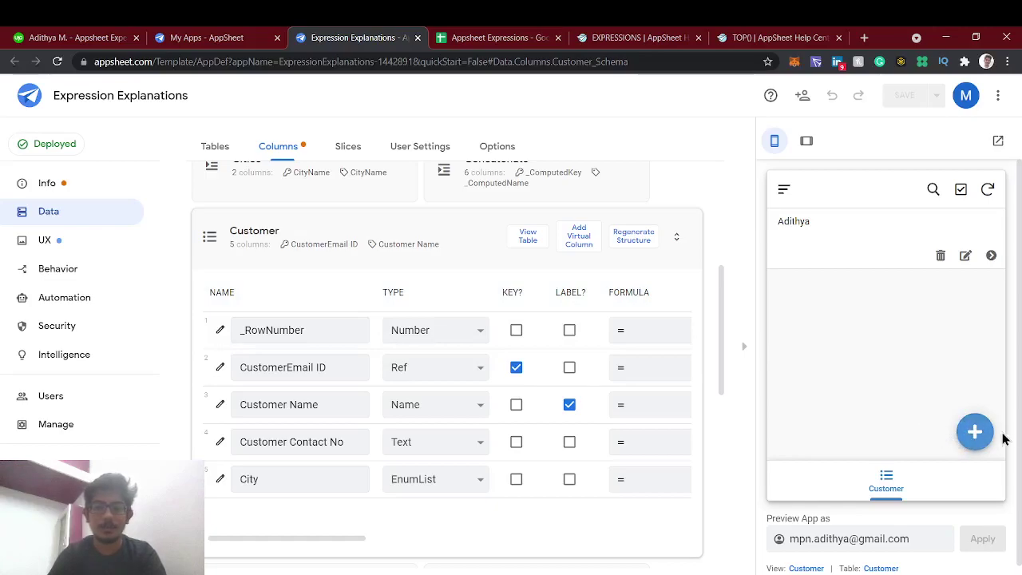
pyautogui.click(973, 434)
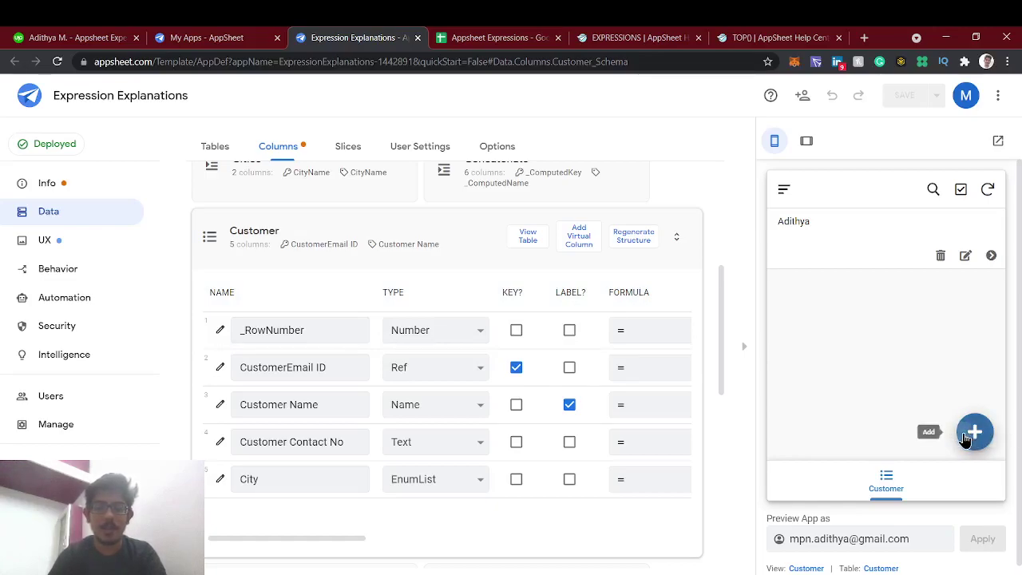
pyautogui.scroll(-2, 866, 417)
pyautogui.click(839, 425)
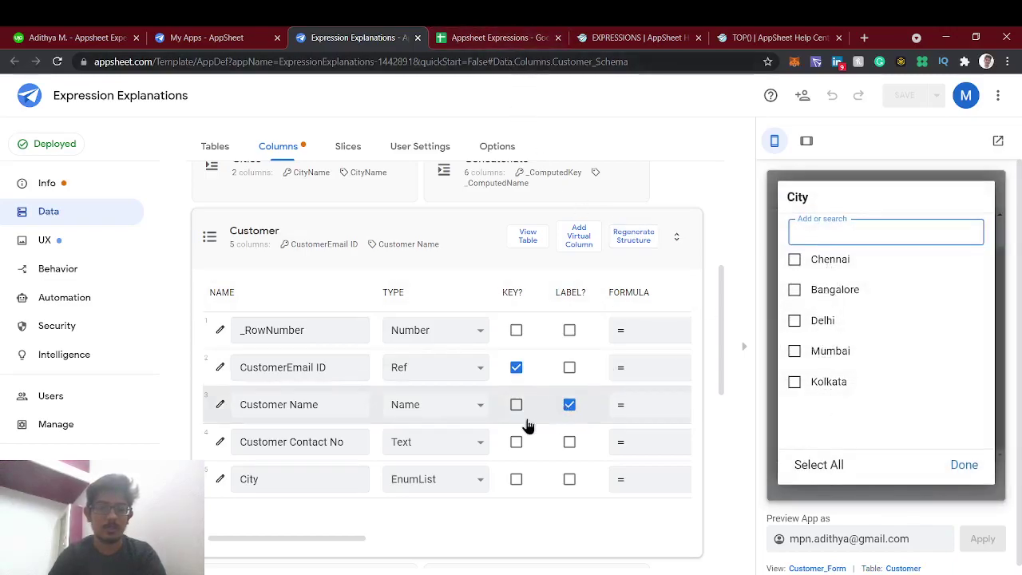
# Step: Change the Customer table's City column type to Enum and open the column's detailed settings
pyautogui.click(466, 477)
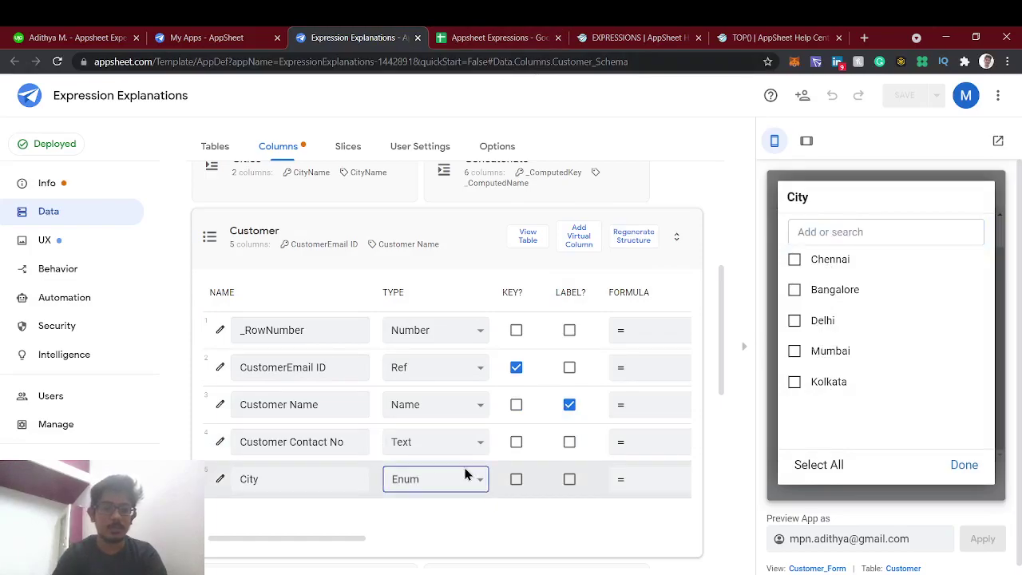
pyautogui.click(221, 480)
pyautogui.scroll(-3, 447, 337)
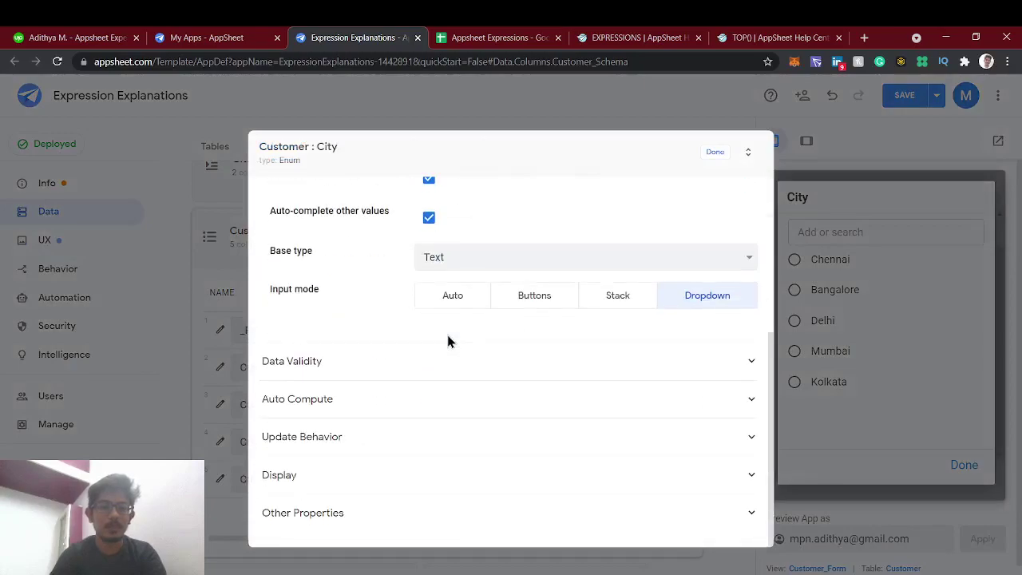
# Step: Set the City column's suggested values formula to TOP(Cities[CityName], 3) and save the app
pyautogui.click(440, 360)
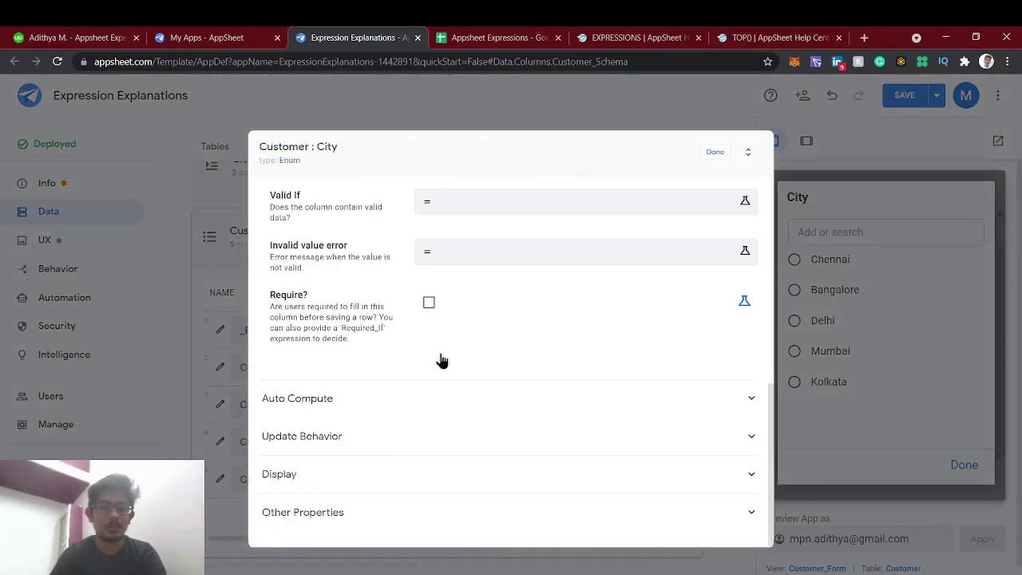
pyautogui.click(388, 407)
pyautogui.scroll(-2, 431, 447)
pyautogui.click(507, 393)
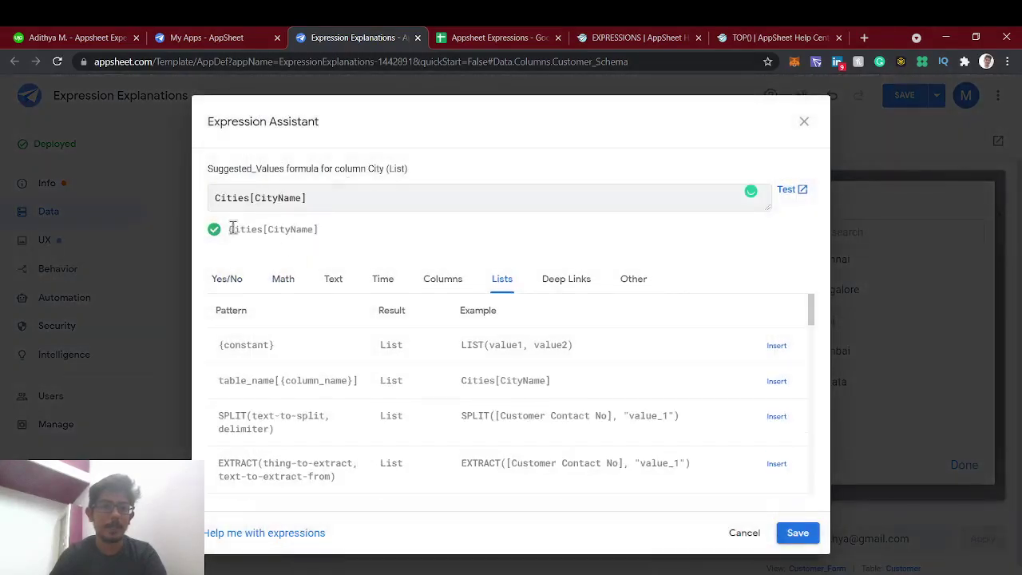
pyautogui.write('TOP')
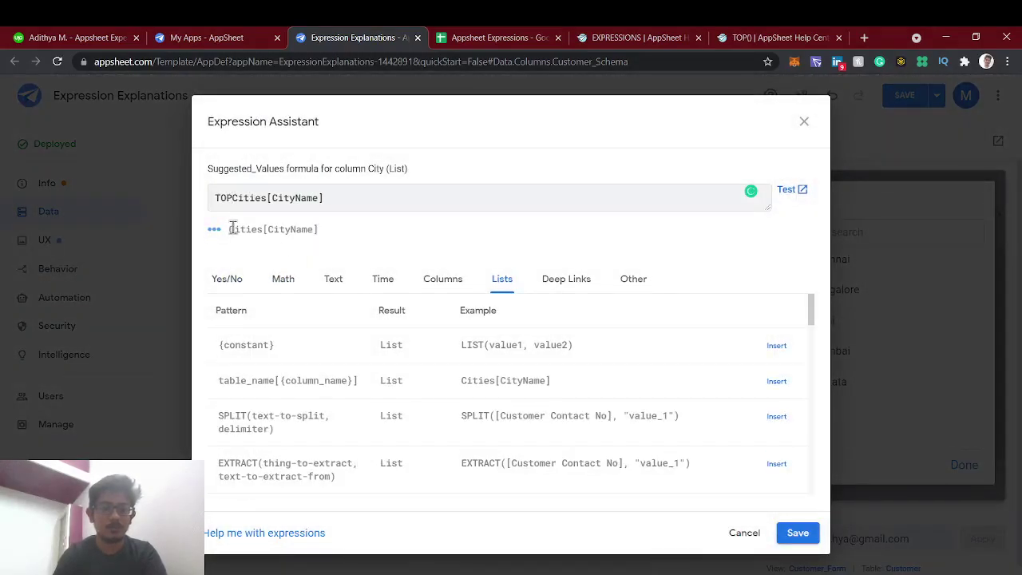
pyautogui.write('(')
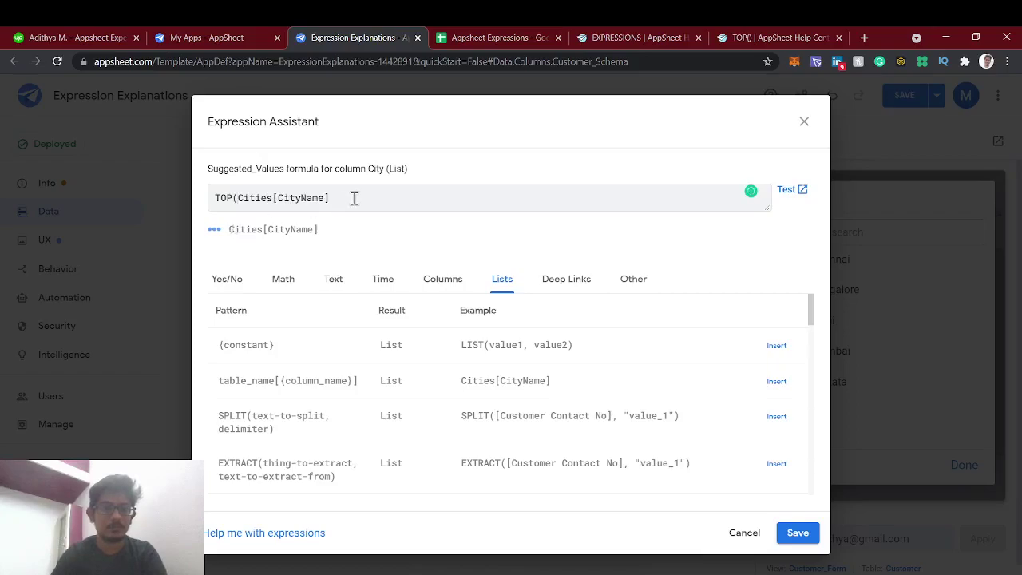
pyautogui.write(', 3')
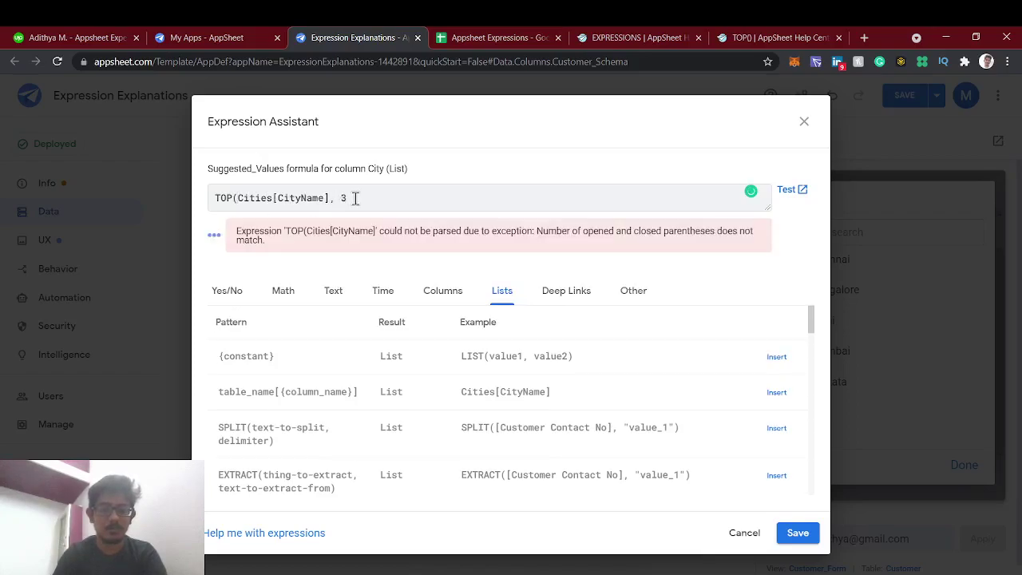
pyautogui.click(796, 533)
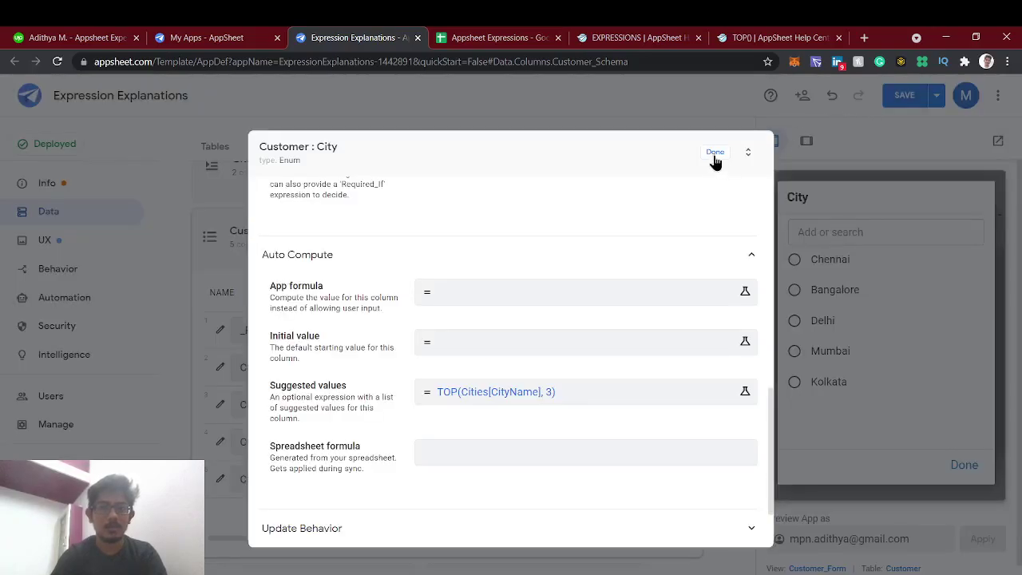
pyautogui.click(716, 153)
pyautogui.click(904, 95)
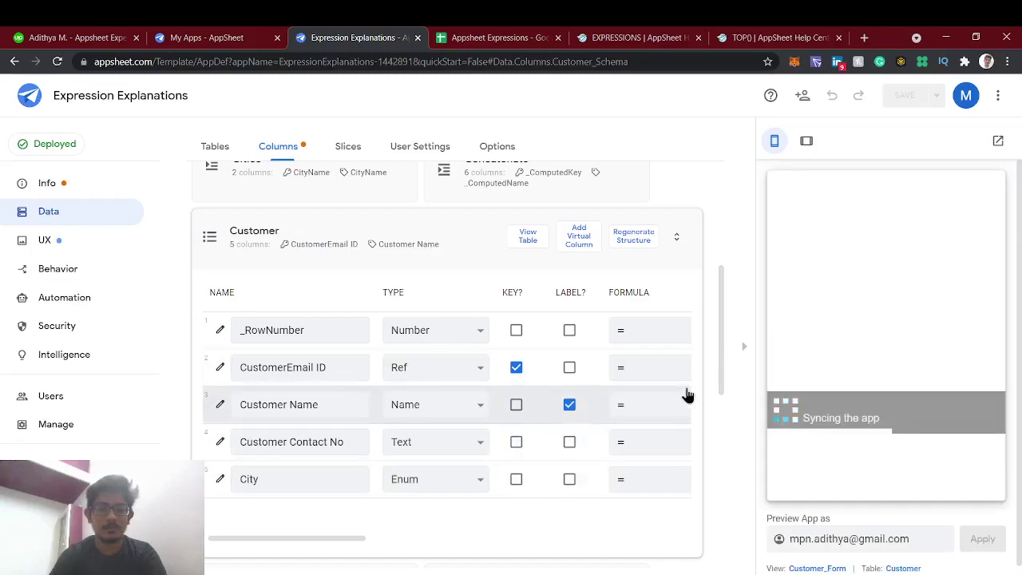
# Step: Reopen the Customer table's City column settings and recheck the suggested values formula under Auto Compute
pyautogui.scroll(-1, 822, 367)
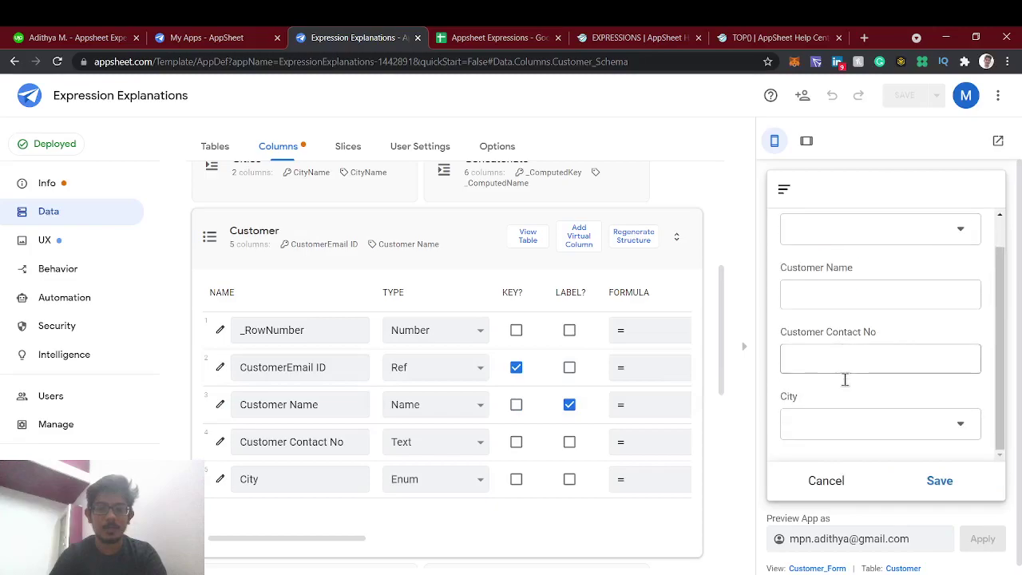
pyautogui.click(218, 481)
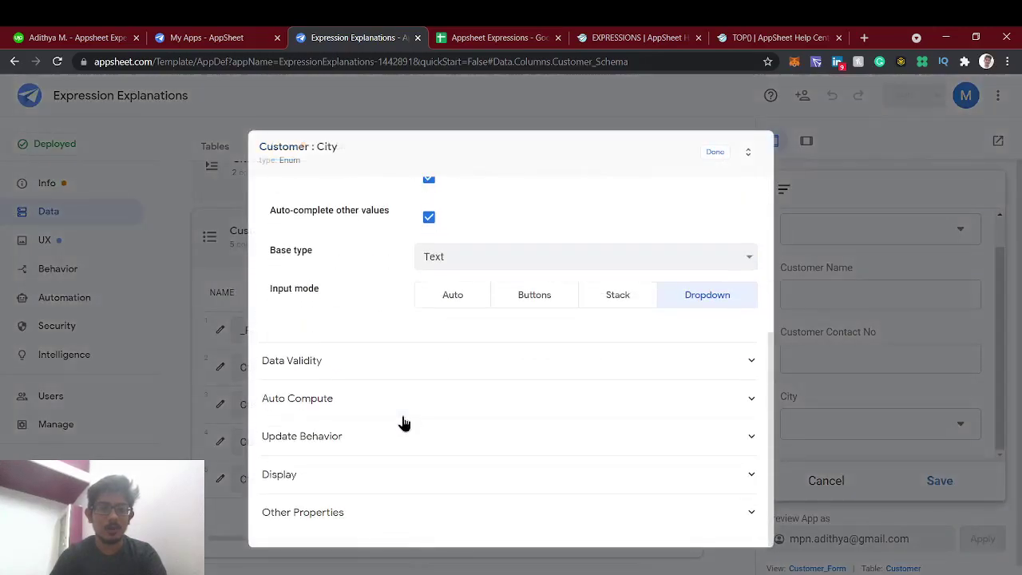
pyautogui.click(388, 373)
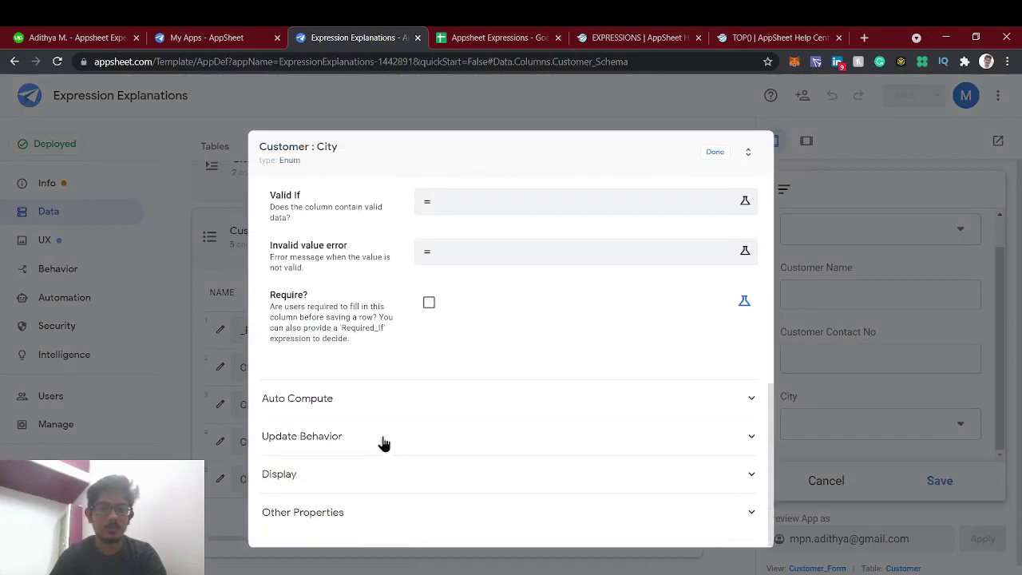
pyautogui.click(384, 443)
pyautogui.click(366, 400)
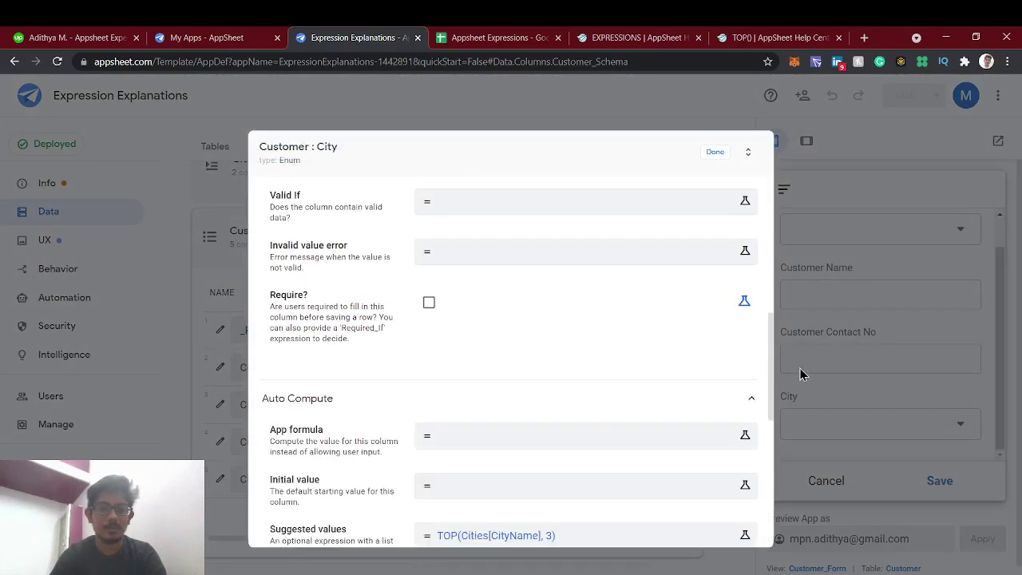
pyautogui.click(713, 153)
# Step: Check the City choices offered in the app preview's Customer form, and cancel the form
pyautogui.click(839, 421)
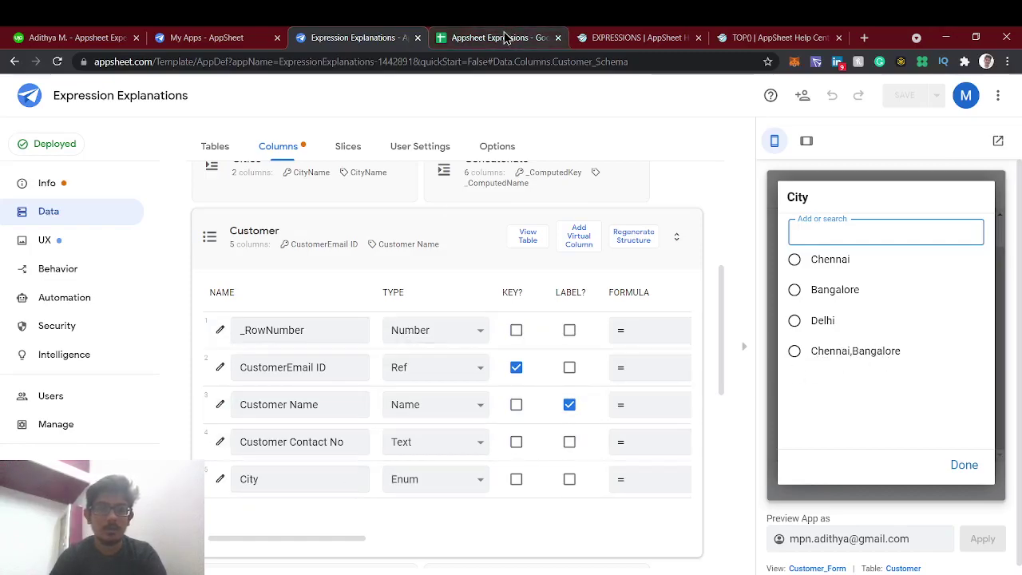
pyautogui.click(952, 469)
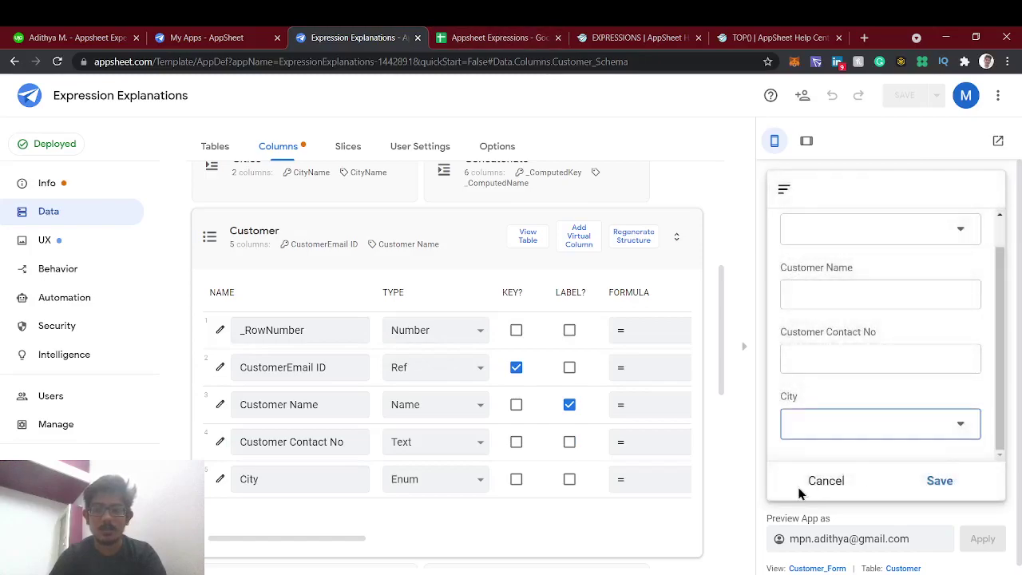
pyautogui.click(811, 482)
# Step: Inspect the existing customer's City value in the app preview and in the Customer sheet of the Appsheet Expressions spreadsheet
pyautogui.click(838, 264)
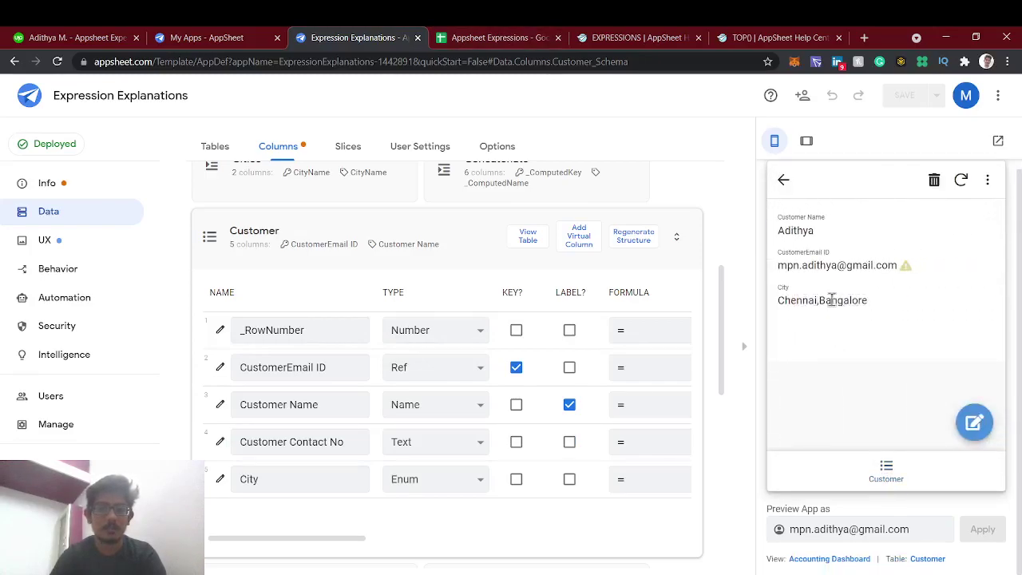
pyautogui.click(785, 182)
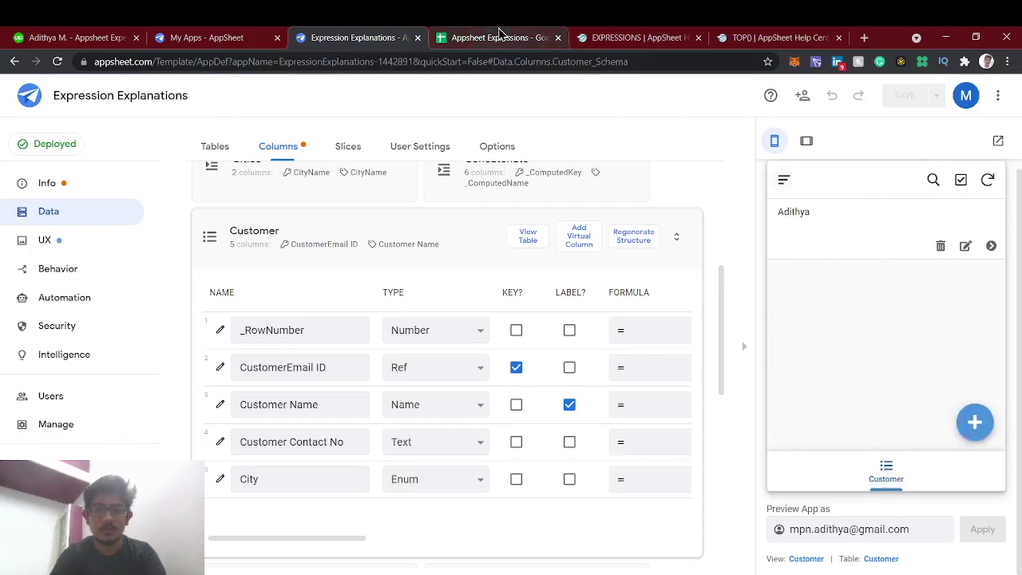
pyautogui.click(497, 36)
pyautogui.scroll(-5, 580, 564)
pyautogui.scroll(-3, 580, 572)
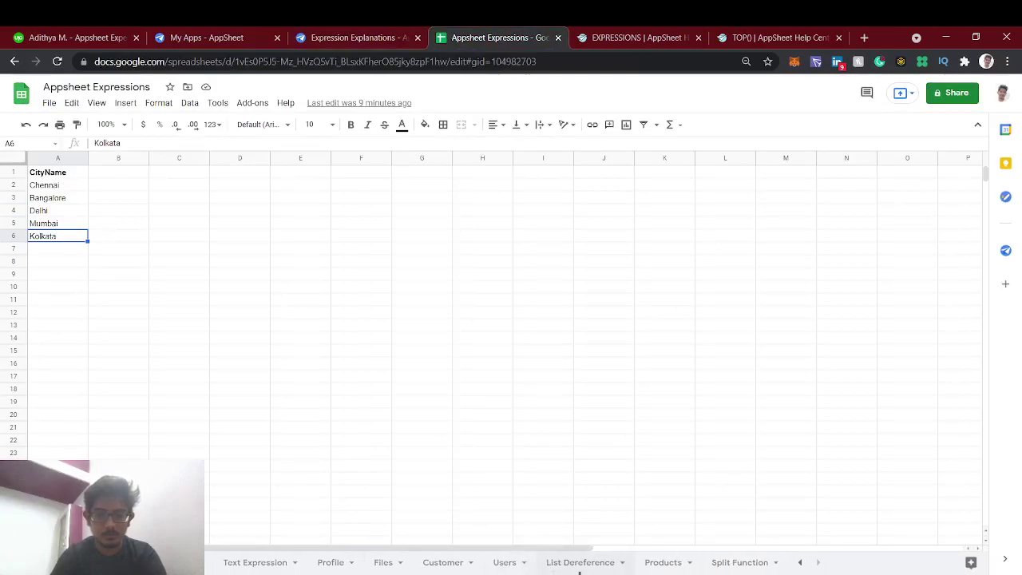
pyautogui.scroll(1, 580, 572)
pyautogui.click(502, 562)
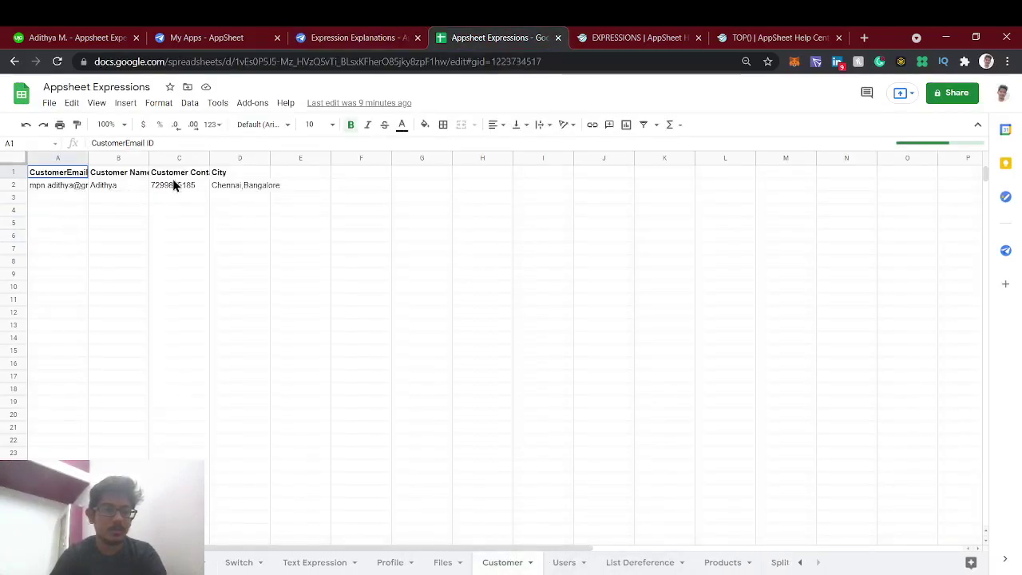
pyautogui.click(224, 186)
# Step: Return to the Expression Explanations editor and review the City column's Auto Compute expressions
pyautogui.click(348, 37)
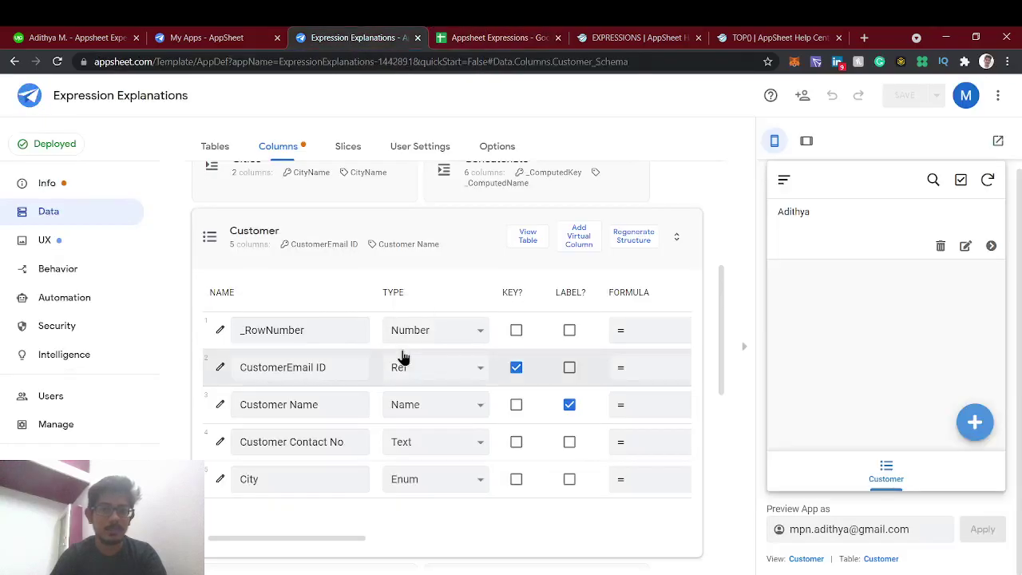
pyautogui.click(223, 483)
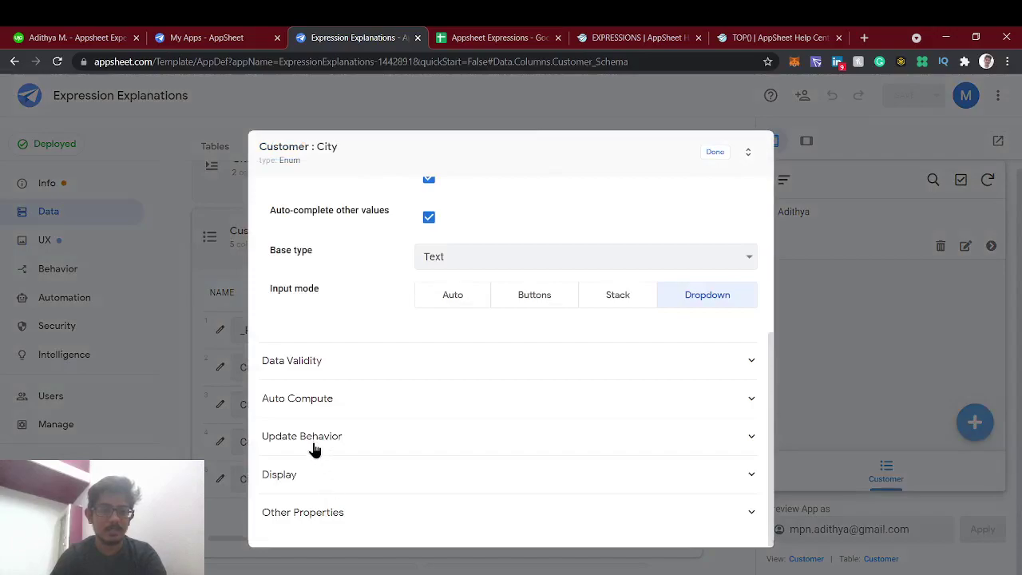
pyautogui.click(312, 397)
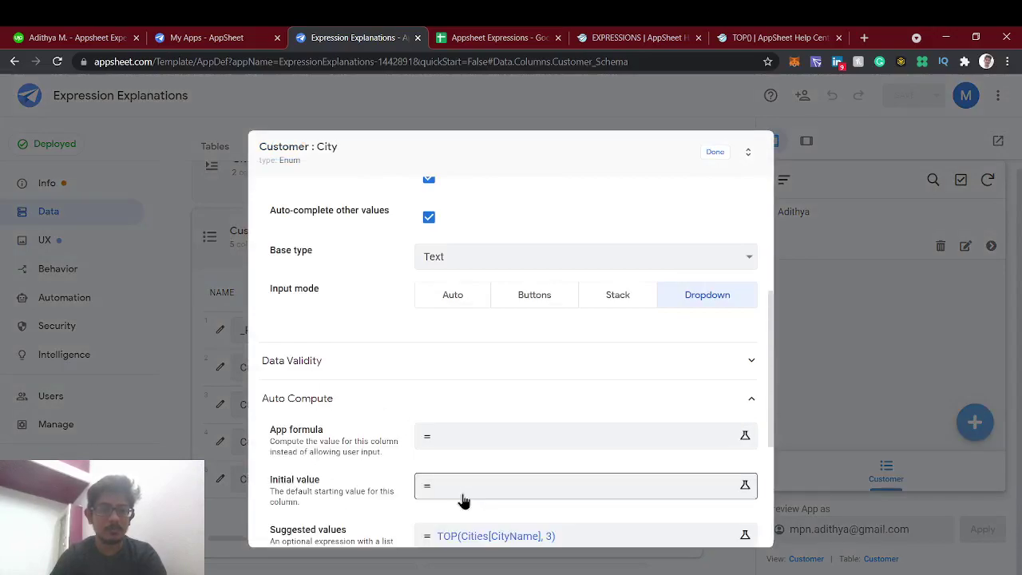
pyautogui.scroll(-2, 351, 535)
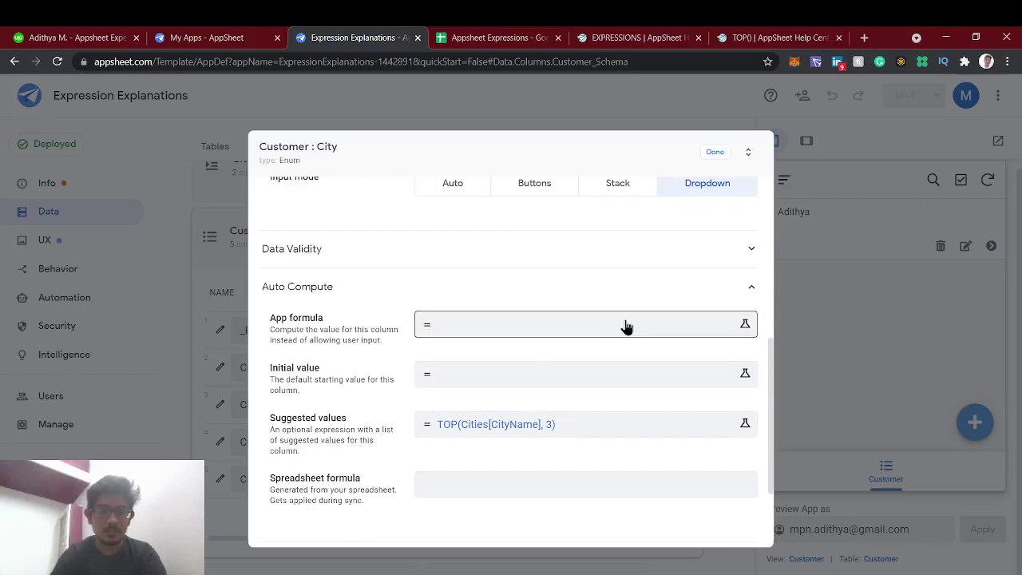
pyautogui.click(714, 153)
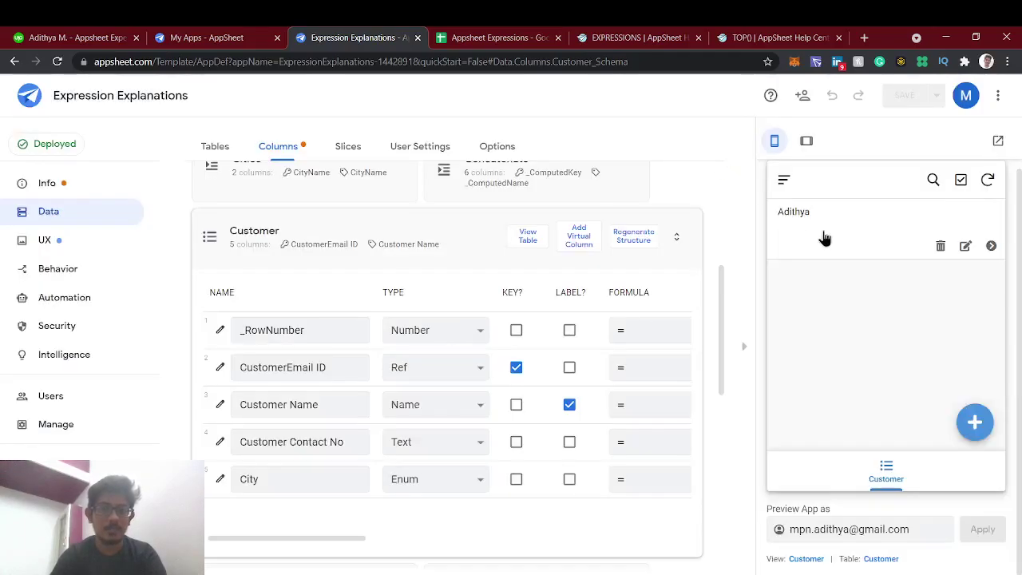
# Step: Start a new Customer record in the app preview, check its City choices again, and cancel the record
pyautogui.click(963, 419)
pyautogui.scroll(-2, 870, 424)
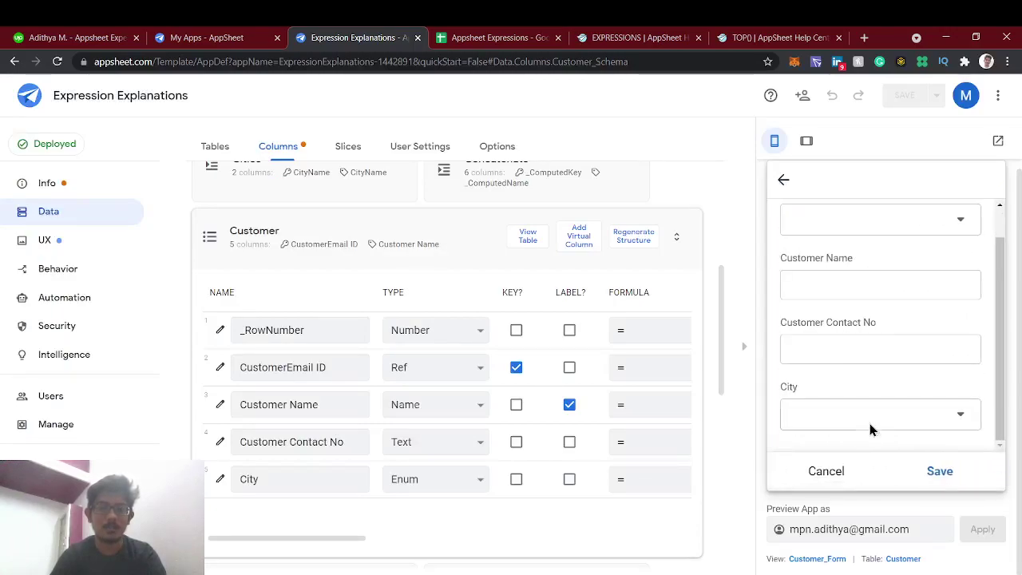
pyautogui.click(860, 421)
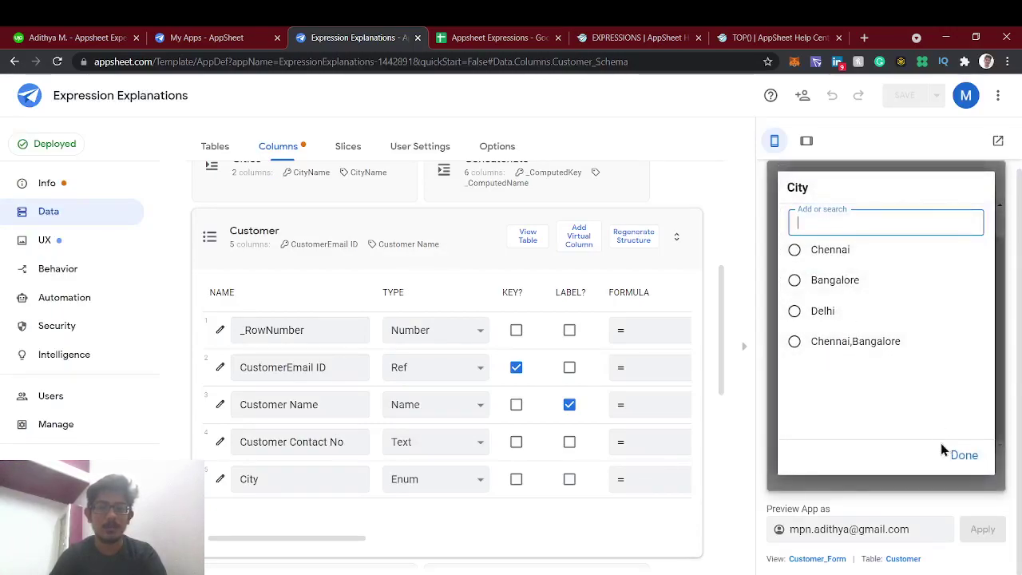
pyautogui.click(958, 455)
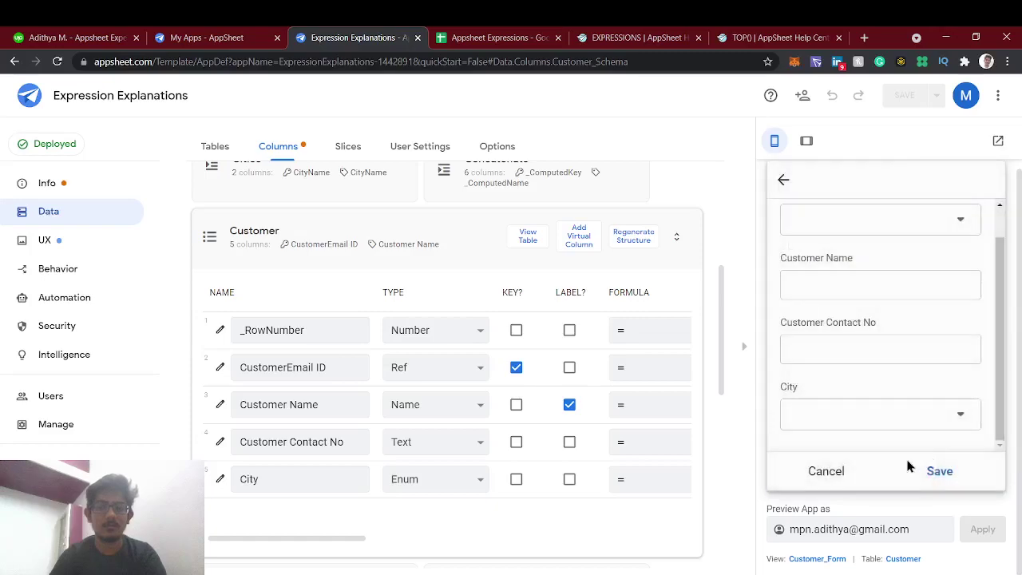
pyautogui.click(842, 473)
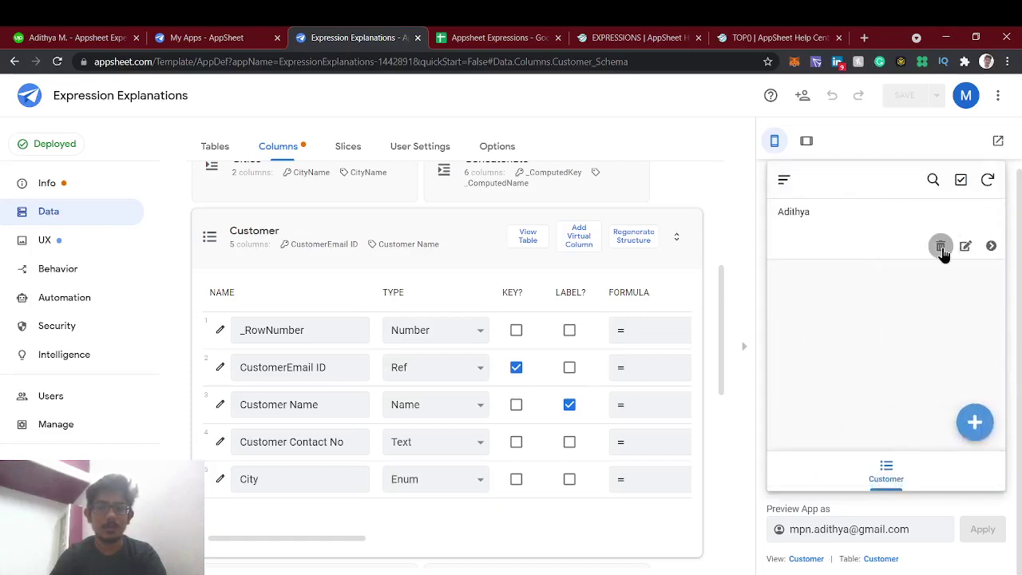
# Step: Delete the existing customer record from the app preview's Customer list and confirm the deletion
pyautogui.click(940, 247)
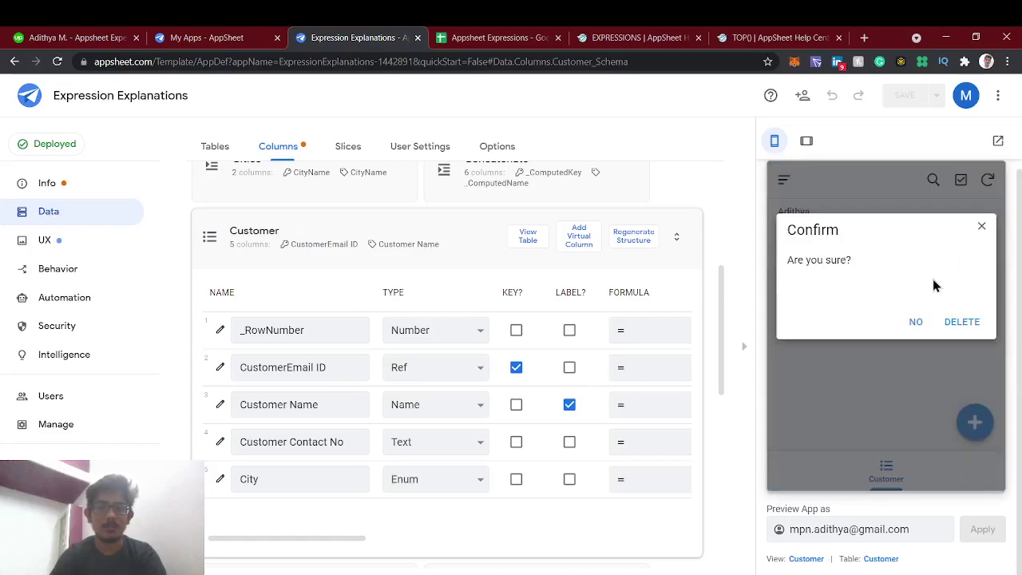
pyautogui.click(960, 322)
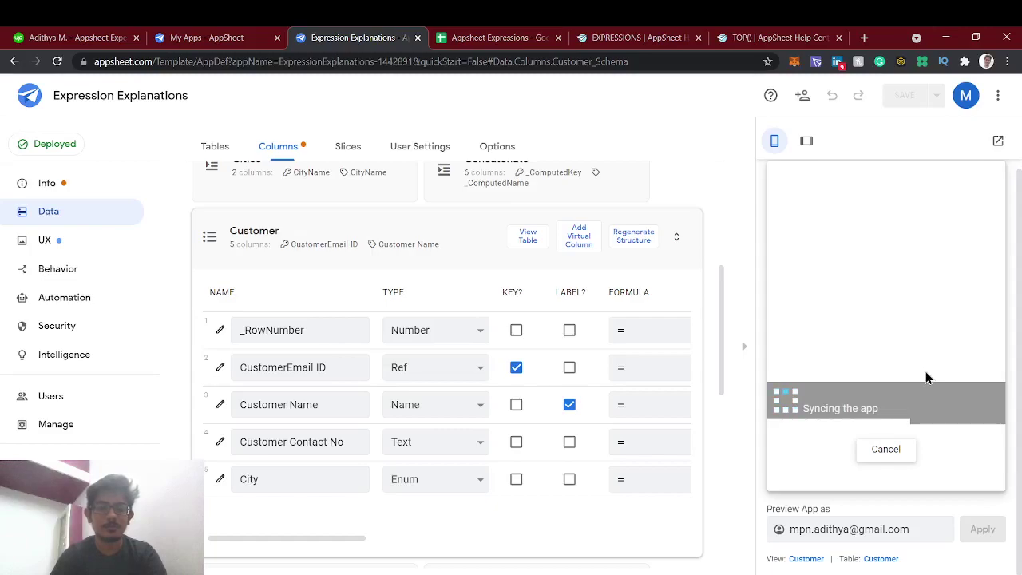
# Step: Examine the City column's Type Details, Data Validity and Auto Compute settings for anything that adds extra choices
pyautogui.click(220, 484)
pyautogui.scroll(-5, 380, 407)
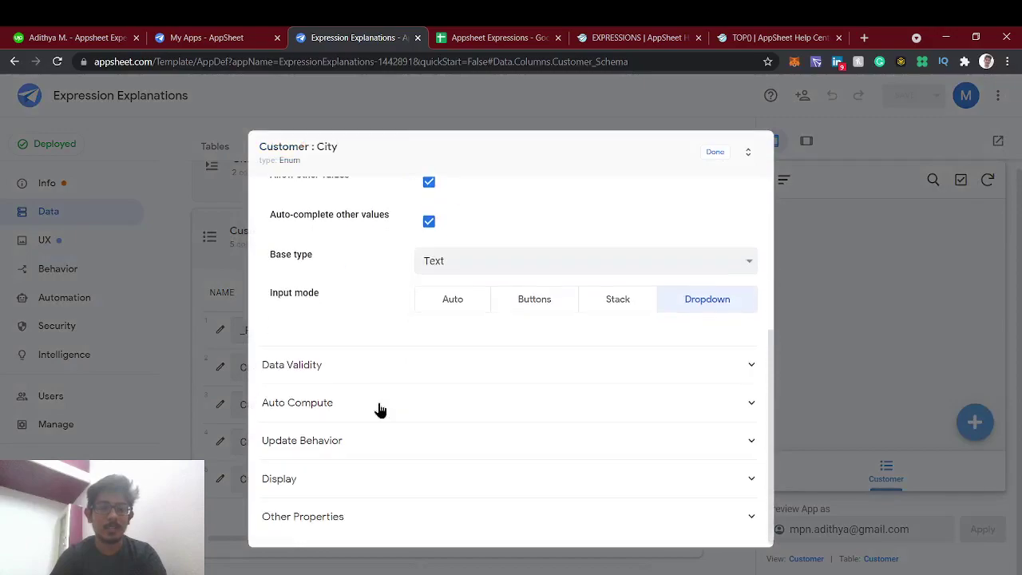
pyautogui.scroll(-1, 380, 408)
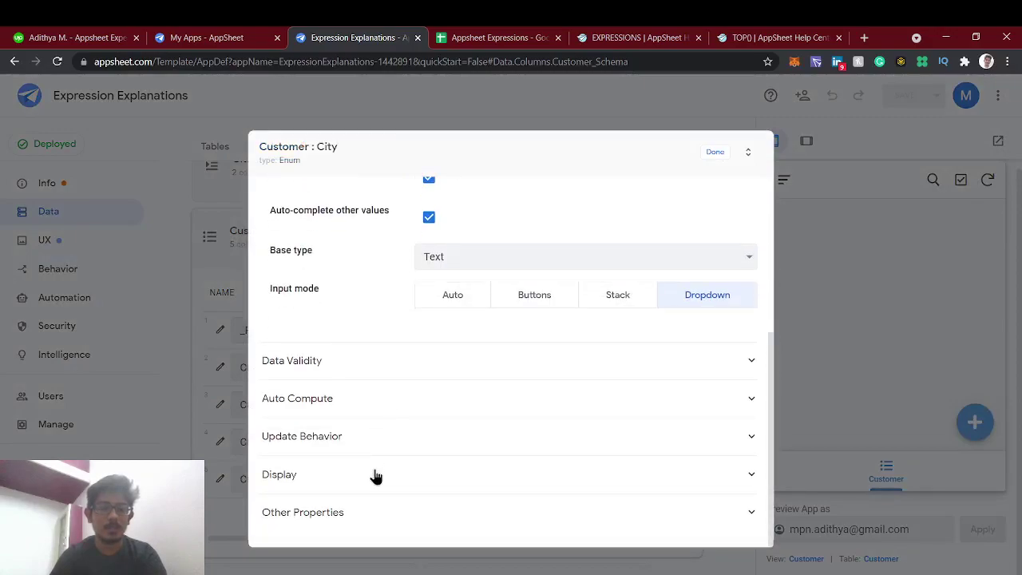
pyautogui.click(355, 438)
pyautogui.click(348, 396)
pyautogui.scroll(-3, 447, 423)
pyautogui.scroll(4, 478, 424)
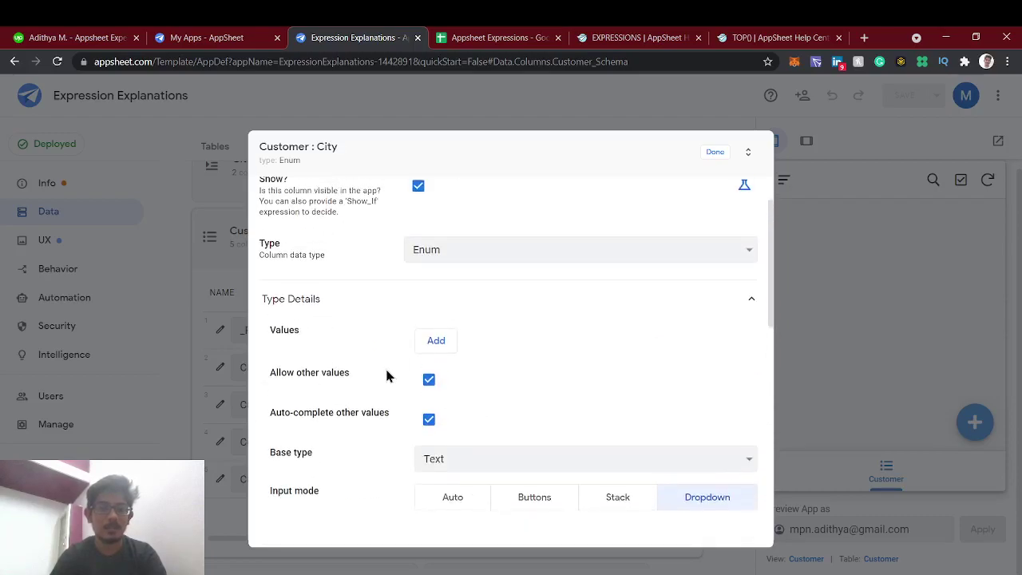
pyautogui.scroll(-2, 387, 376)
pyautogui.click(386, 392)
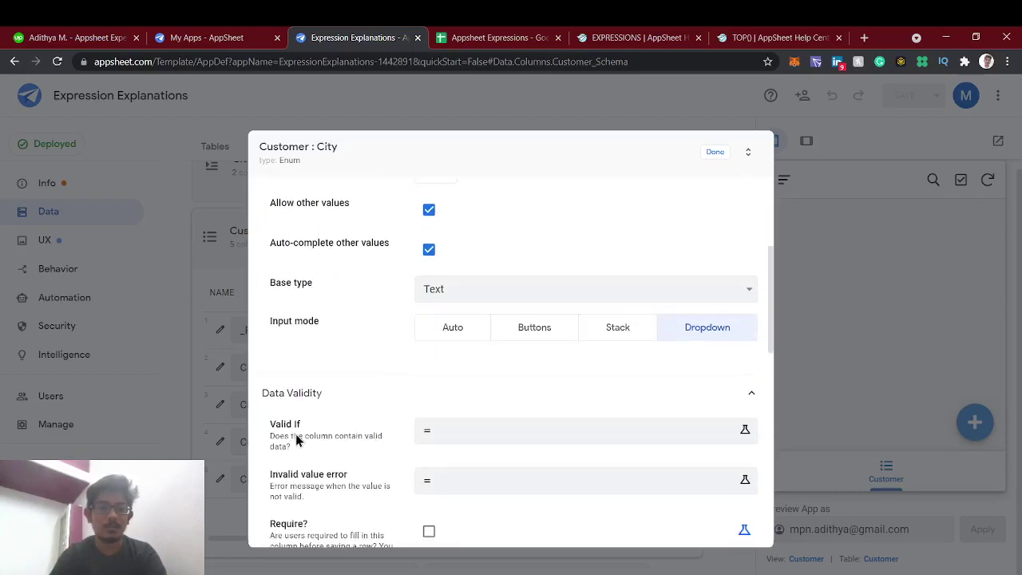
pyautogui.scroll(-5, 463, 440)
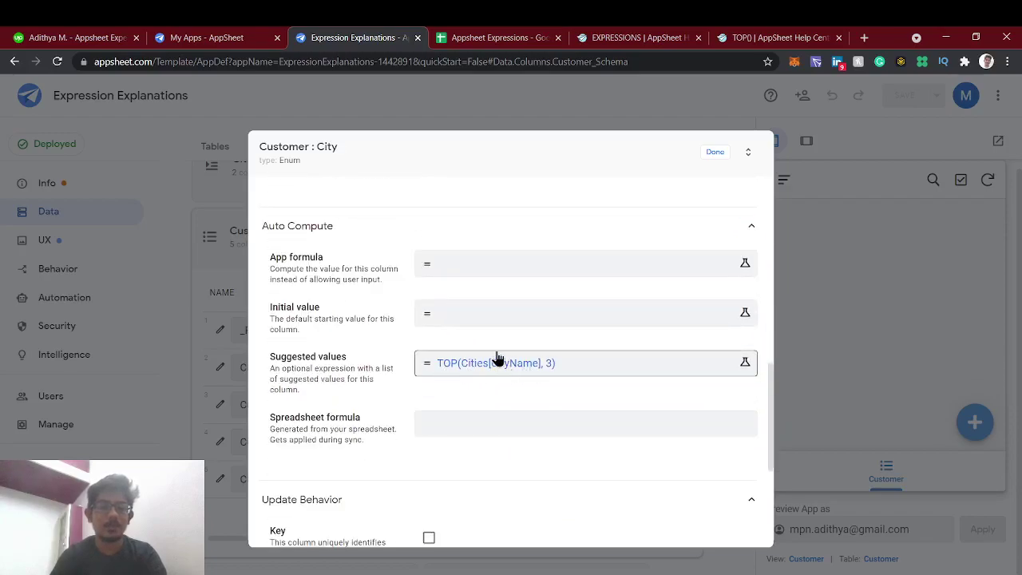
pyautogui.scroll(1, 496, 363)
pyautogui.scroll(2, 497, 359)
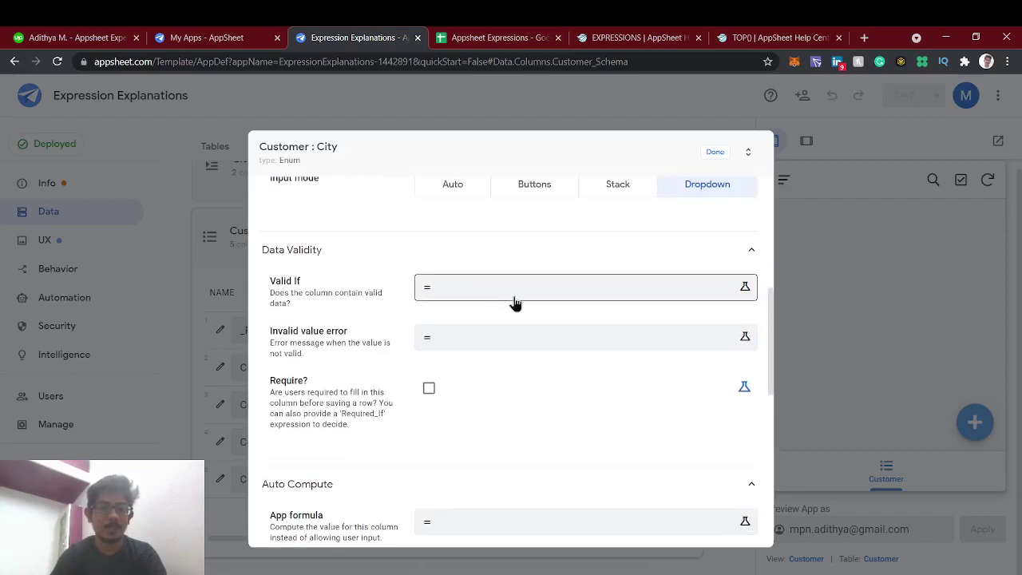
# Step: Switch to the Appsheet Expressions spreadsheet to check the deleted customer's row in the Customer sheet
pyautogui.click(499, 37)
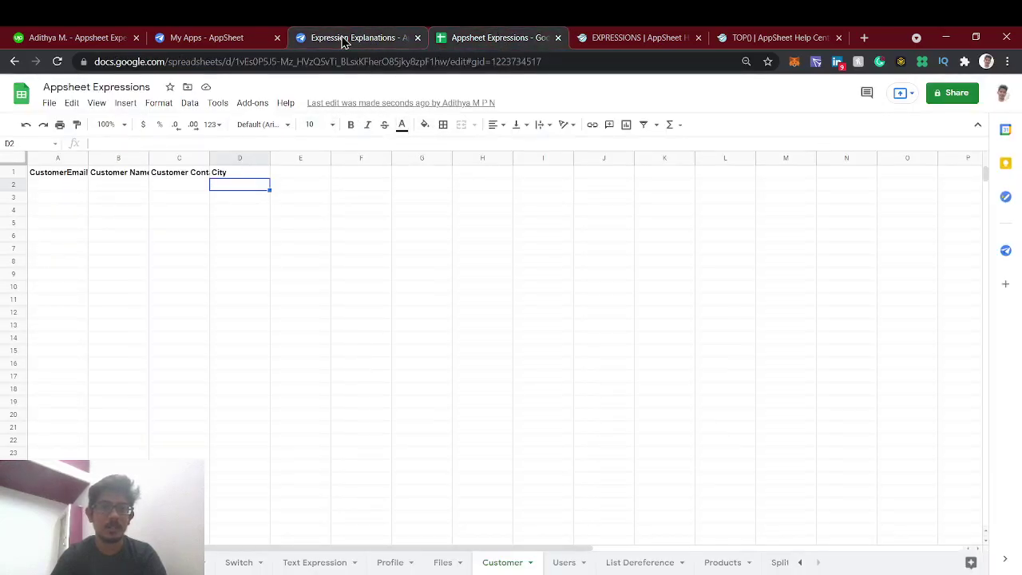
# Step: Return to the AppSheet editor, close the City settings, start a new Customer record and compare its City choices with the Cities sheet
pyautogui.click(343, 40)
pyautogui.click(714, 157)
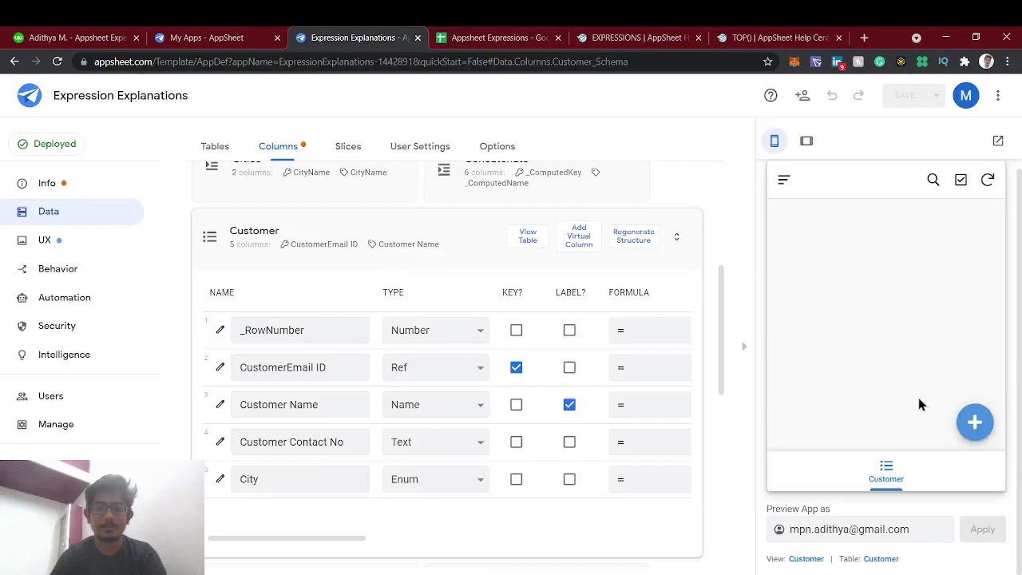
pyautogui.click(975, 422)
pyautogui.scroll(-1, 890, 369)
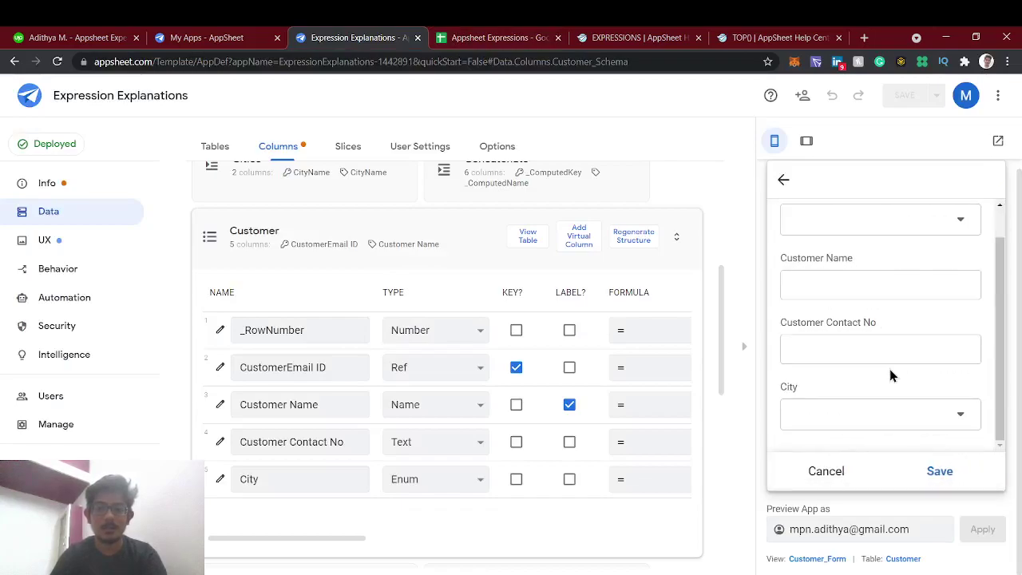
pyautogui.click(878, 414)
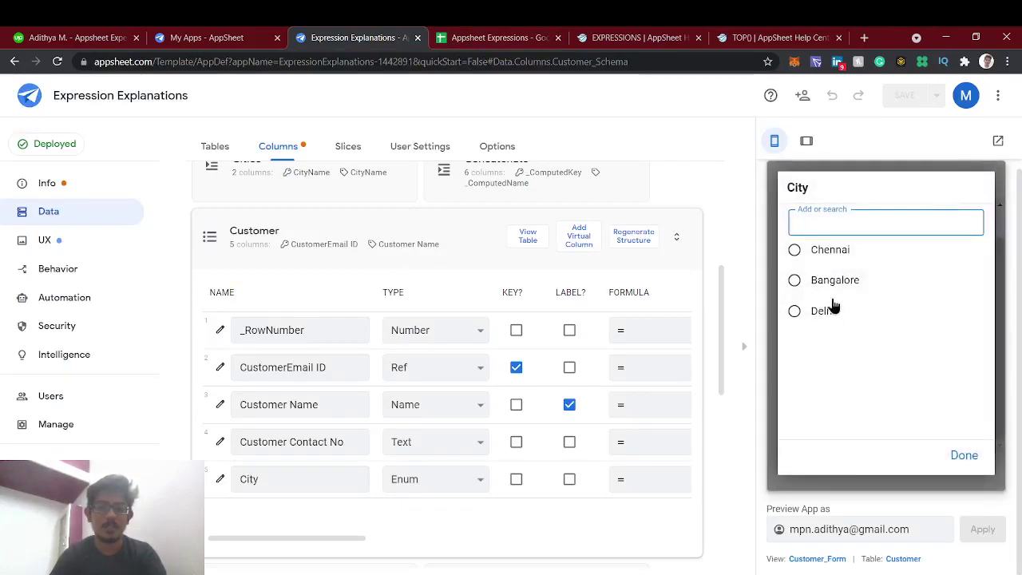
pyautogui.click(487, 37)
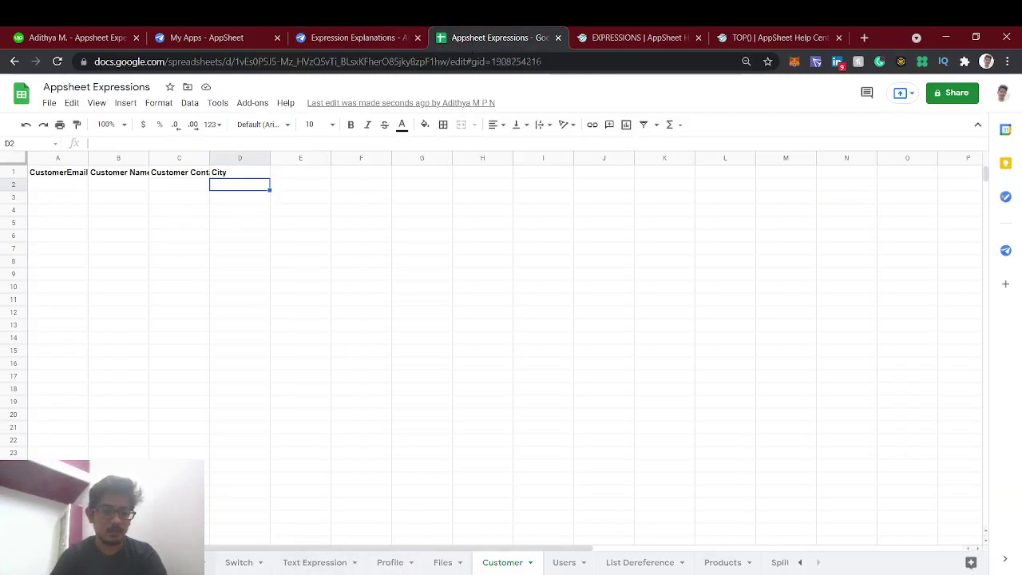
pyautogui.click(182, 562)
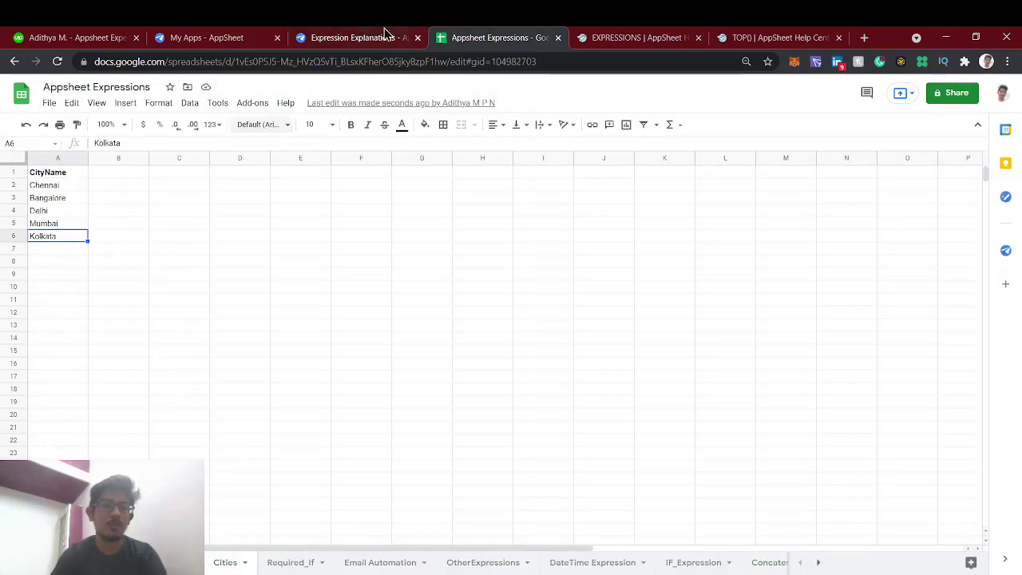
# Step: In the AppSheet editor, change the City column's Suggested values formula to Cities[CityName] - TOP(Cities[CityName], 3)
pyautogui.click(358, 35)
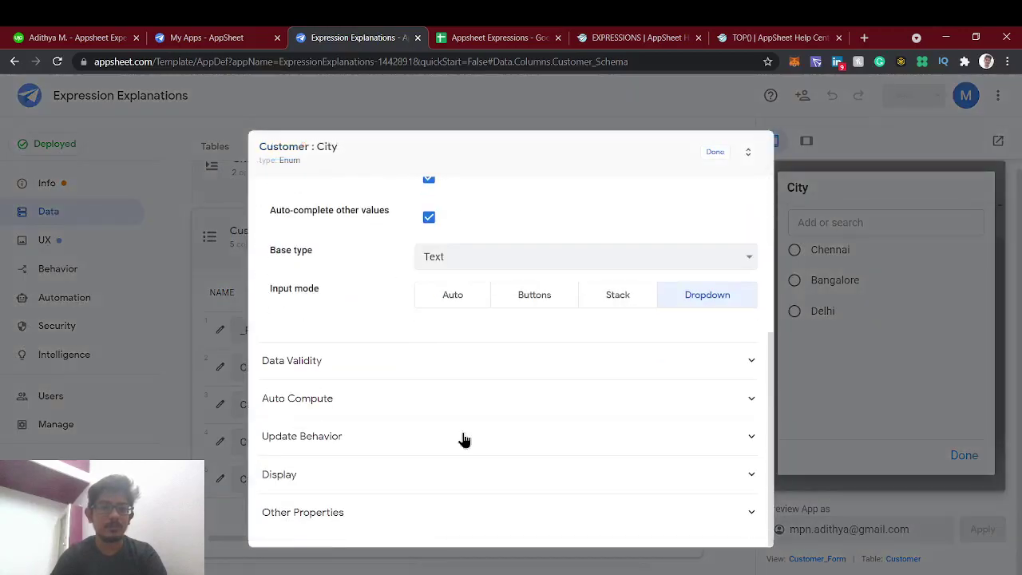
pyautogui.click(397, 444)
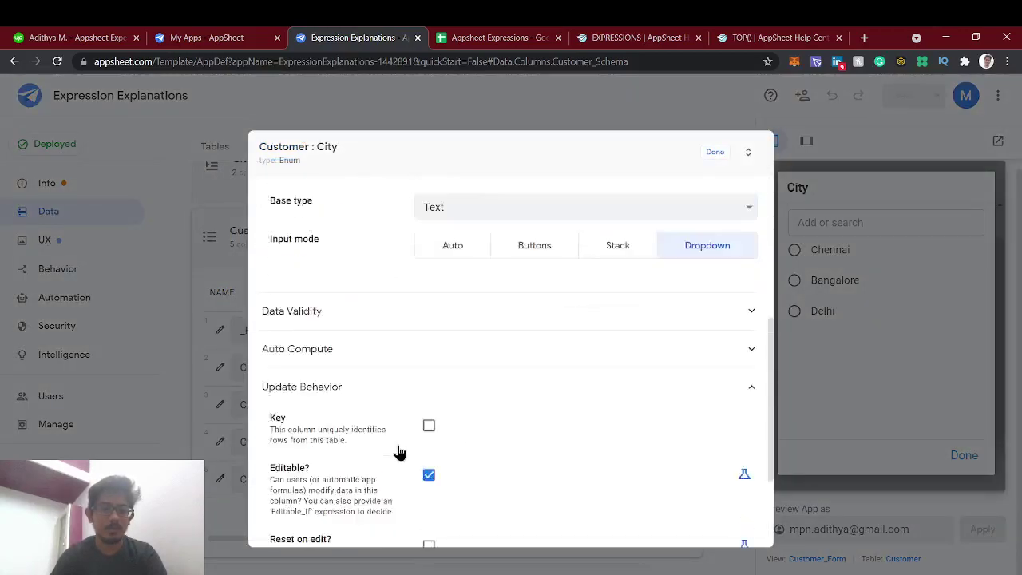
pyautogui.click(356, 273)
pyautogui.click(511, 401)
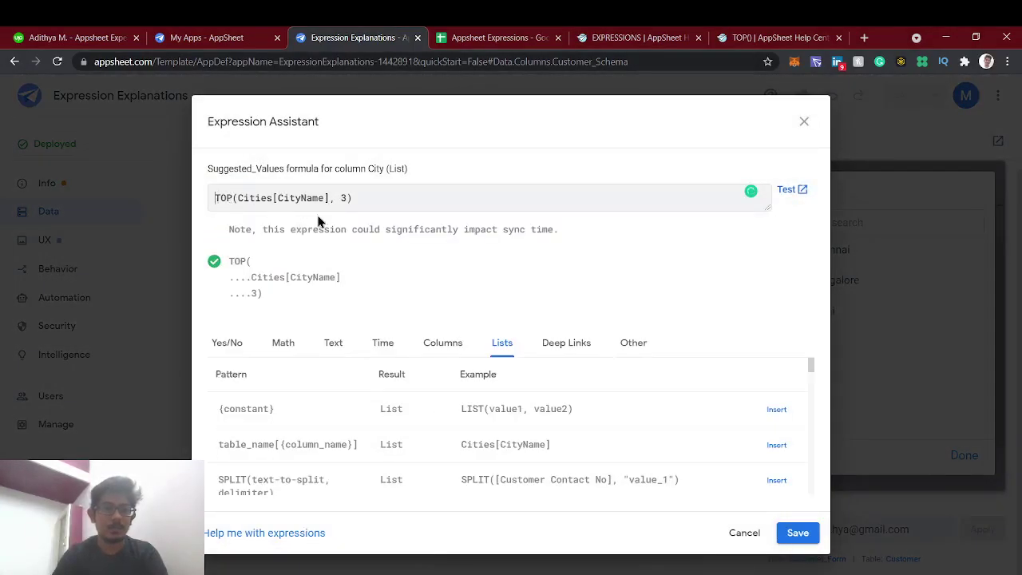
pyautogui.moveTo(327, 202); pyautogui.dragTo(234, 203)
pyautogui.hotkey('ctrl', 'c')
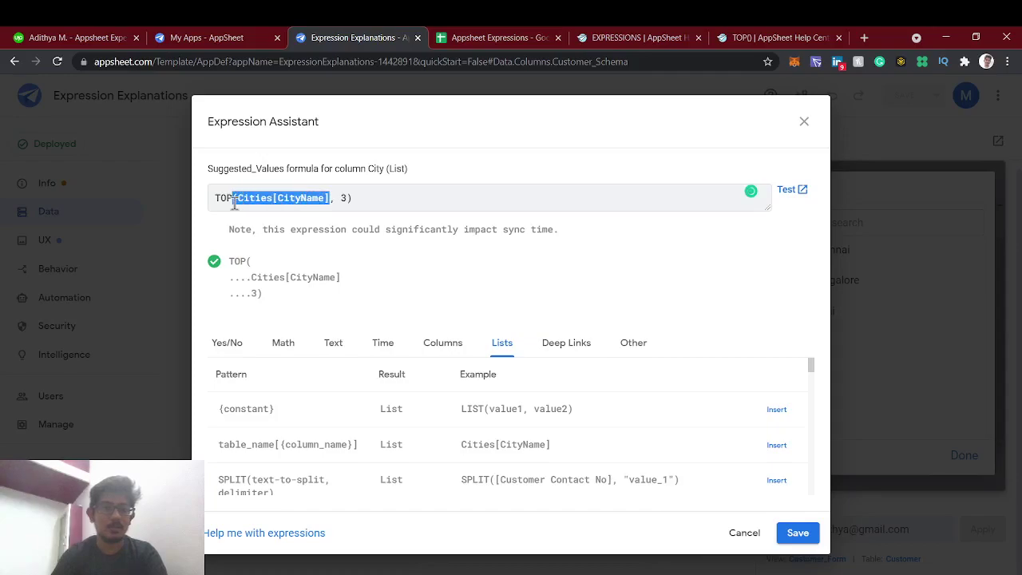
pyautogui.click(216, 203)
pyautogui.hotkey('ctrl', 'v')
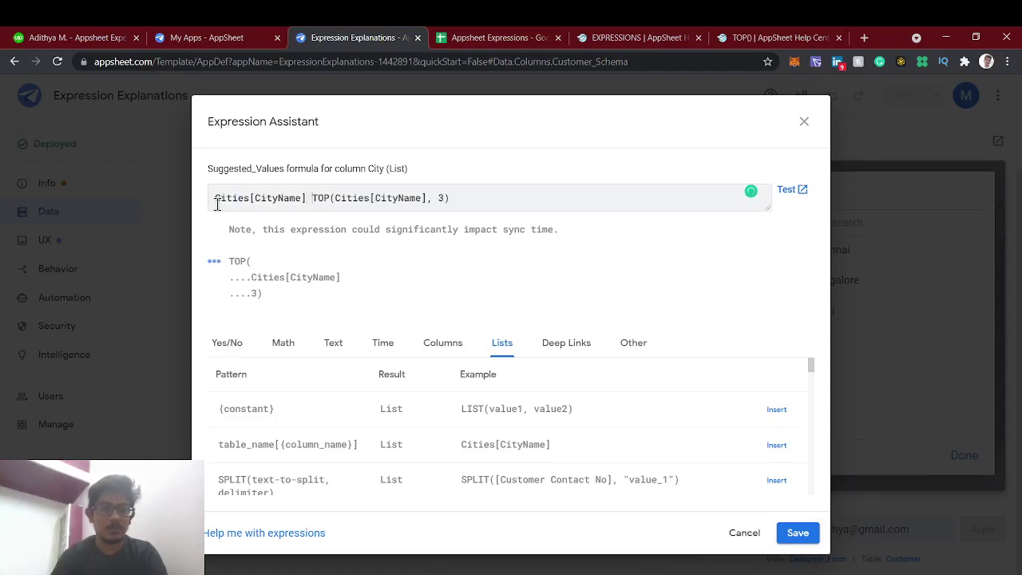
pyautogui.write('-')
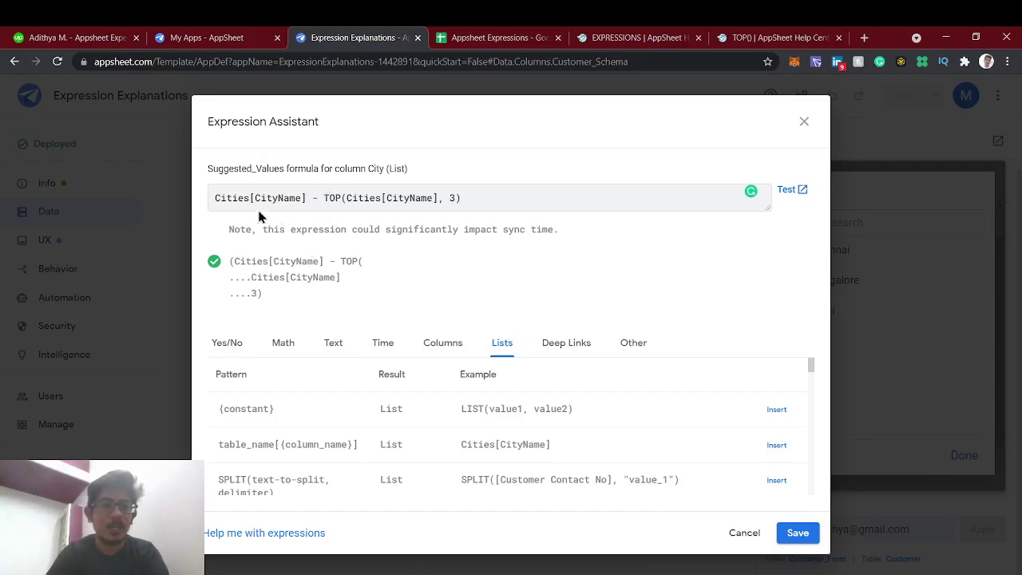
# Step: Compare the formula's Cities[CityName] part with the spreadsheet's city list, checking the Mumbai and Kolkata entries
pyautogui.moveTo(214, 198); pyautogui.dragTo(305, 199)
pyautogui.click(464, 38)
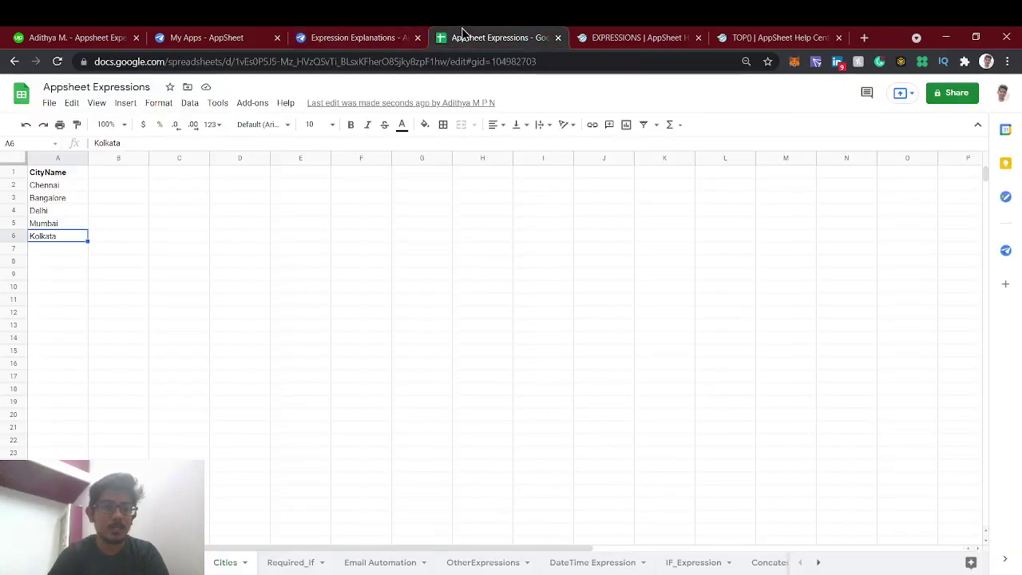
pyautogui.click(330, 37)
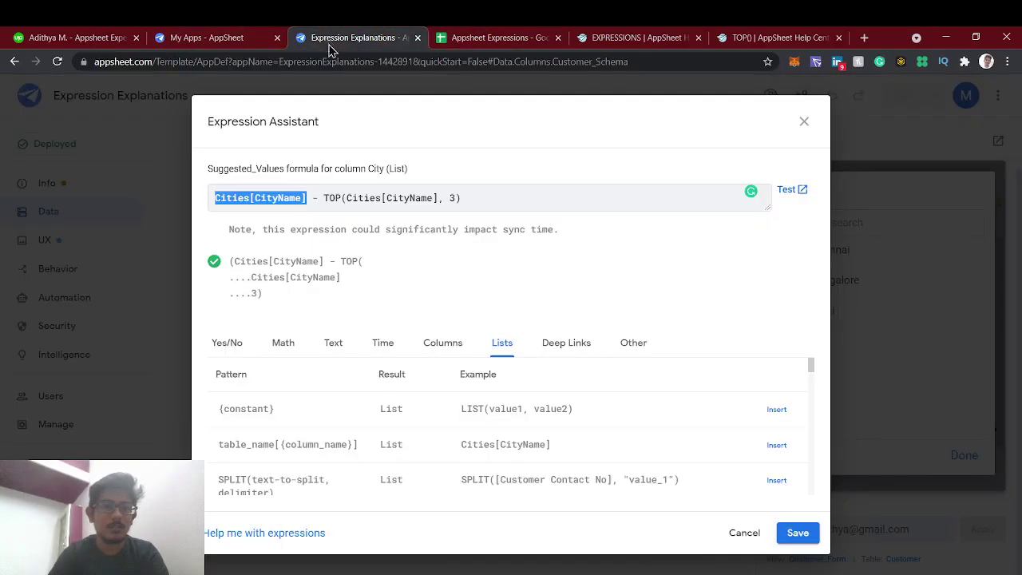
pyautogui.click(465, 38)
pyautogui.click(71, 224)
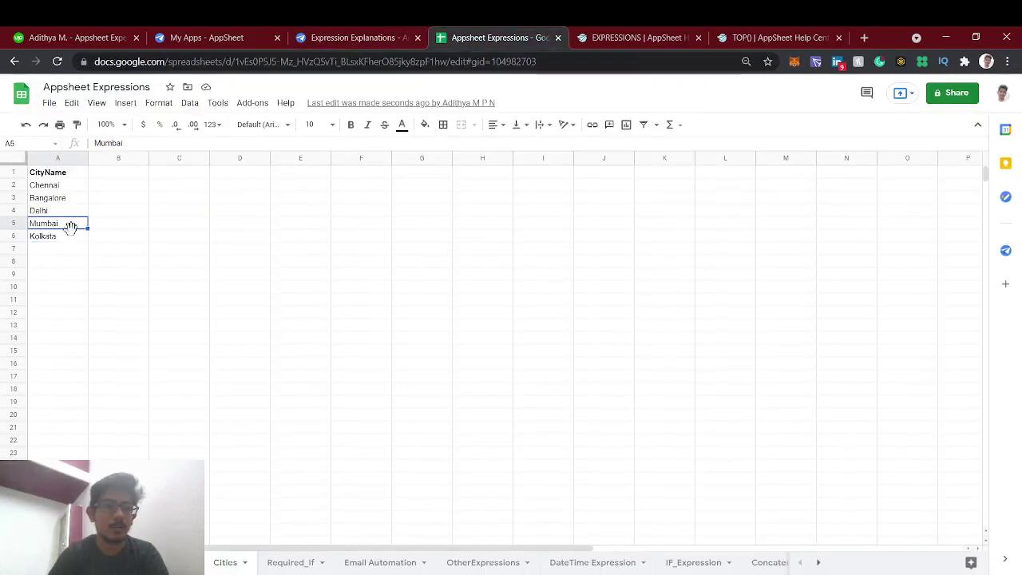
pyautogui.click(72, 241)
pyautogui.click(66, 227)
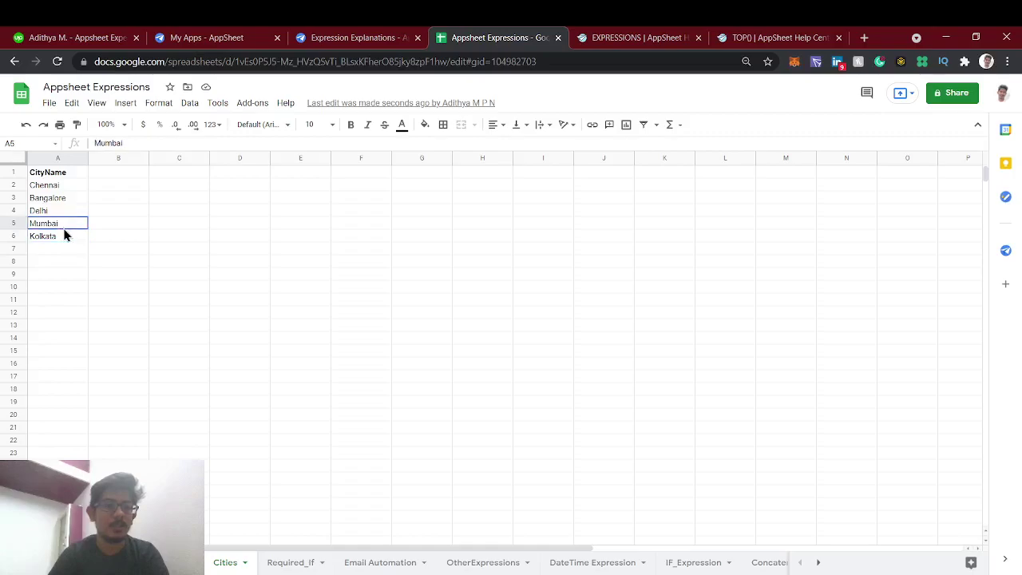
pyautogui.click(353, 38)
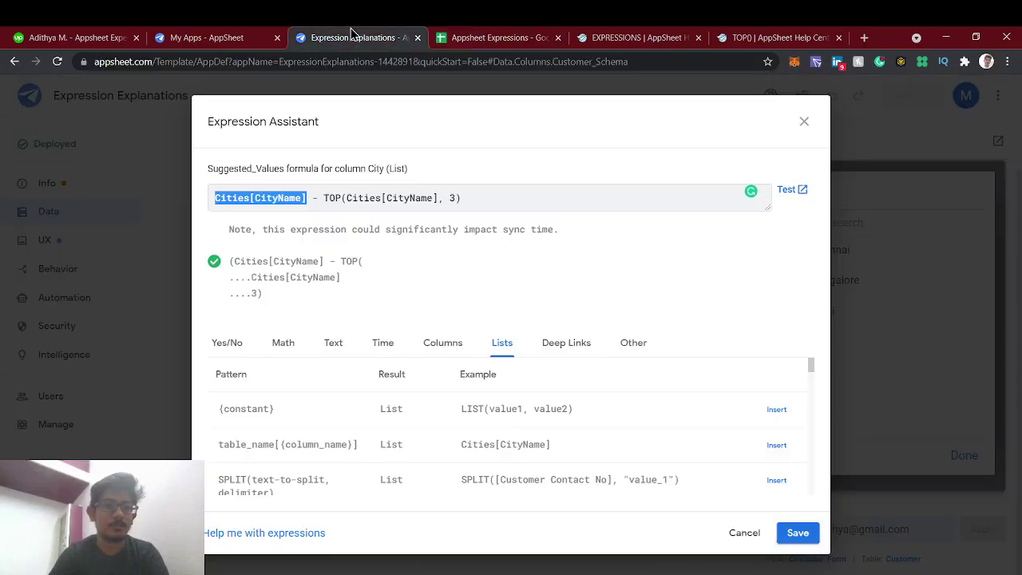
# Step: Replace the 3 in the TOP() expression with COUNT(Cities[CityName]) - 2, checking the city list in the spreadsheet
pyautogui.click(455, 198)
pyautogui.press('BackSpace')
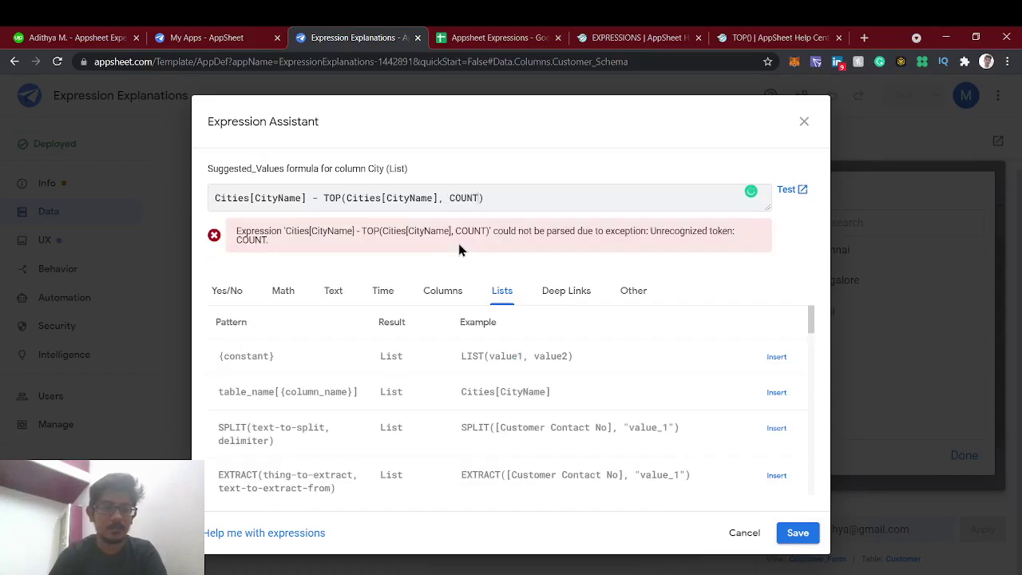
pyautogui.write('COUNT(')
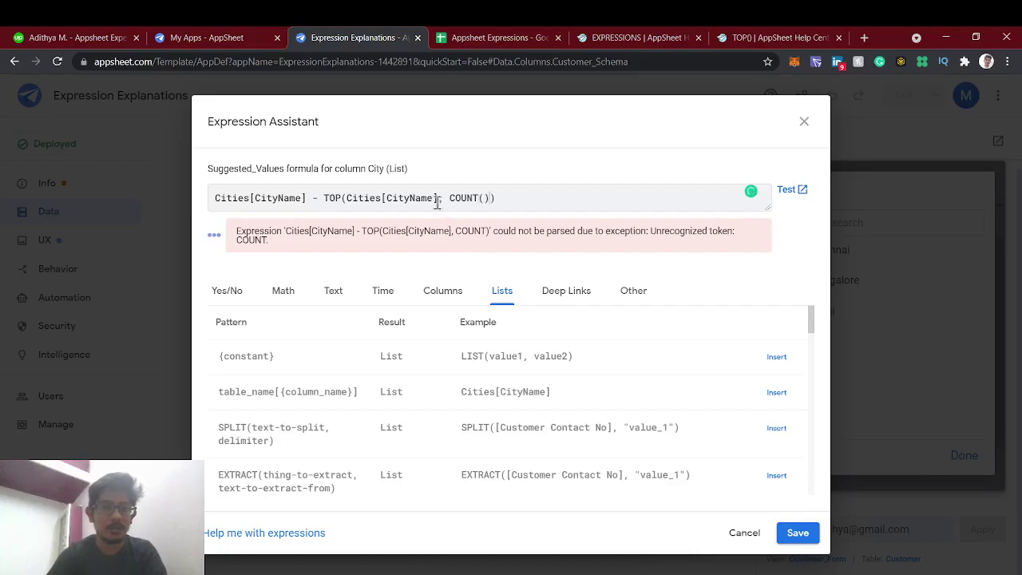
pyautogui.moveTo(438, 199); pyautogui.dragTo(352, 199)
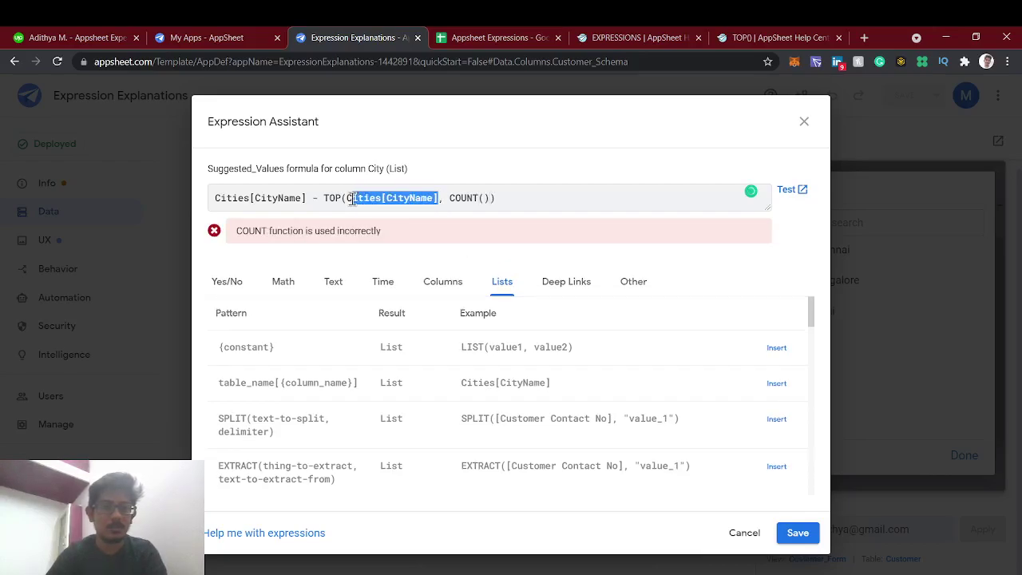
pyautogui.click(483, 199)
pyautogui.hotkey('ctrl', 'v')
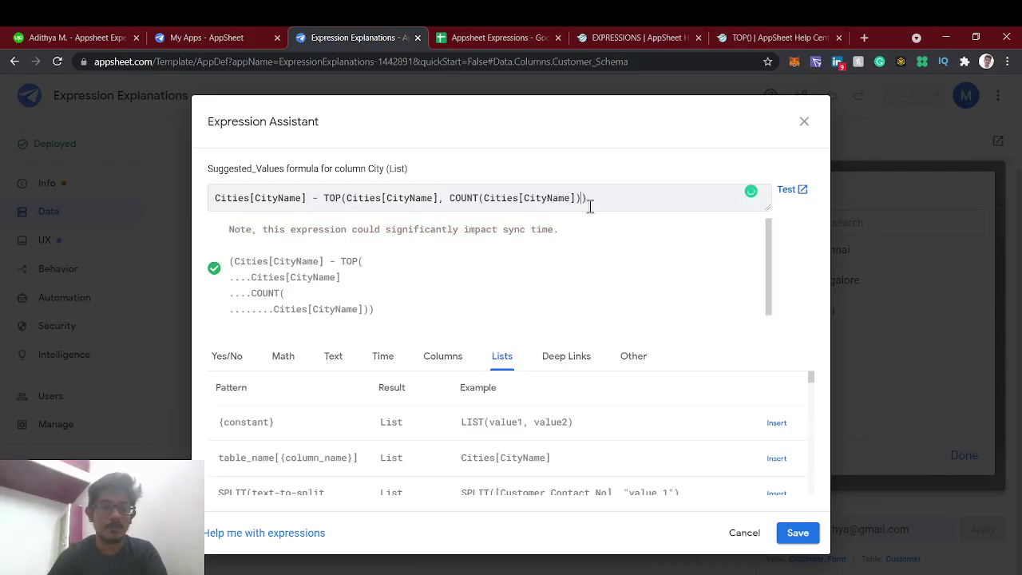
pyautogui.press('BackSpace')
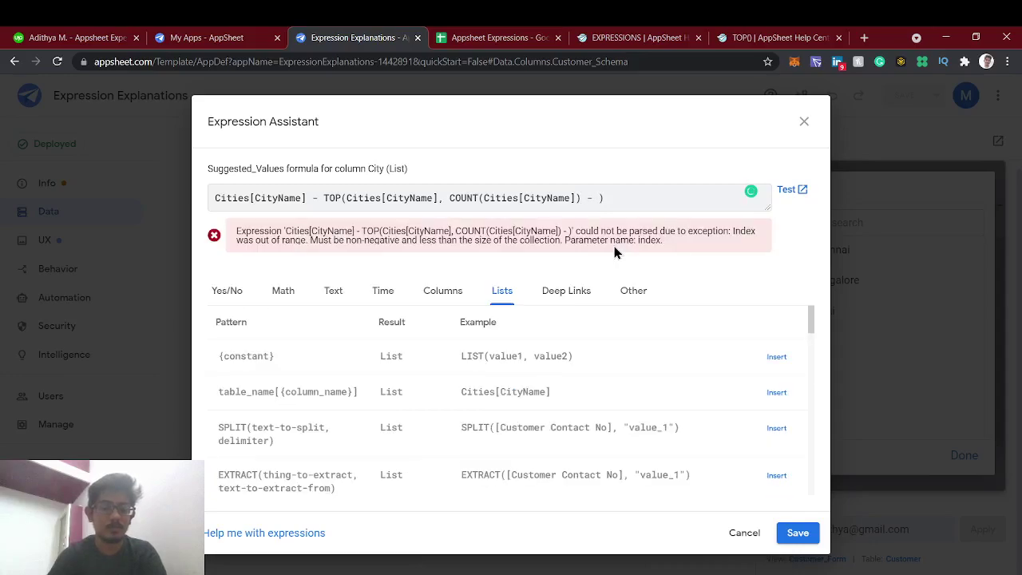
pyautogui.click(447, 35)
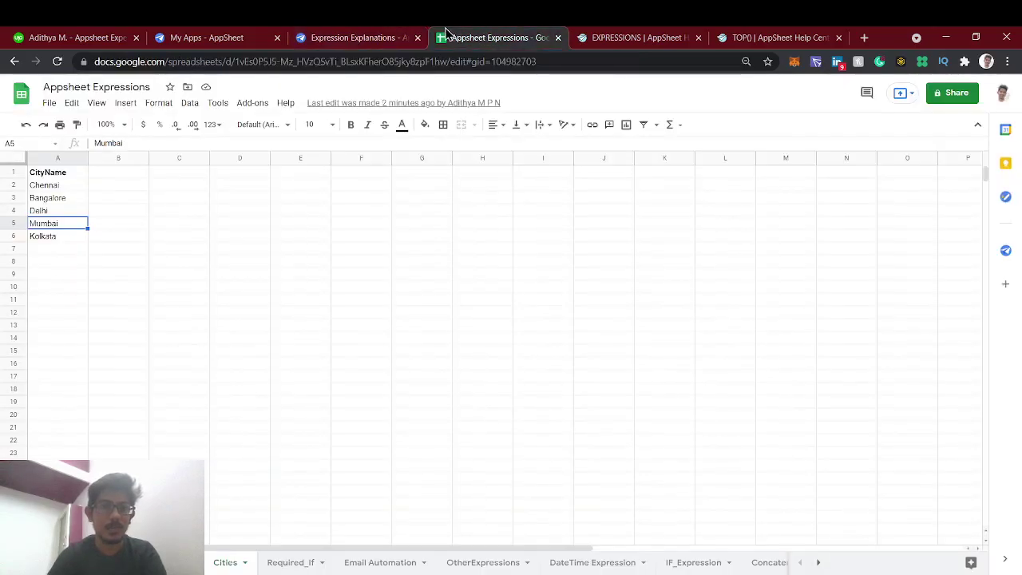
pyautogui.click(392, 36)
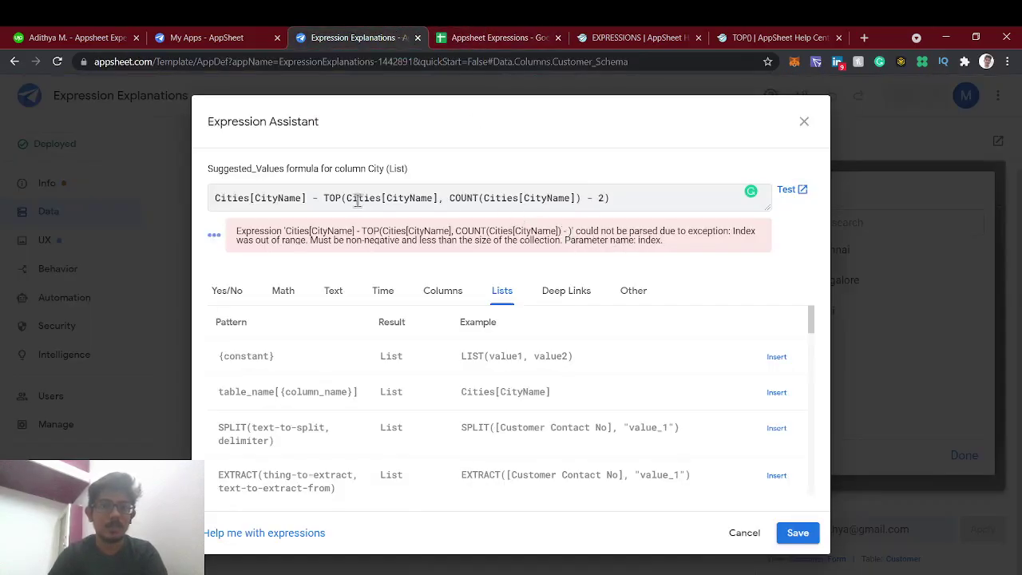
# Step: Examine the full list, TOP() and COUNT() parts of the Suggested values formula against the city list in the spreadsheet
pyautogui.moveTo(305, 198); pyautogui.dragTo(214, 200)
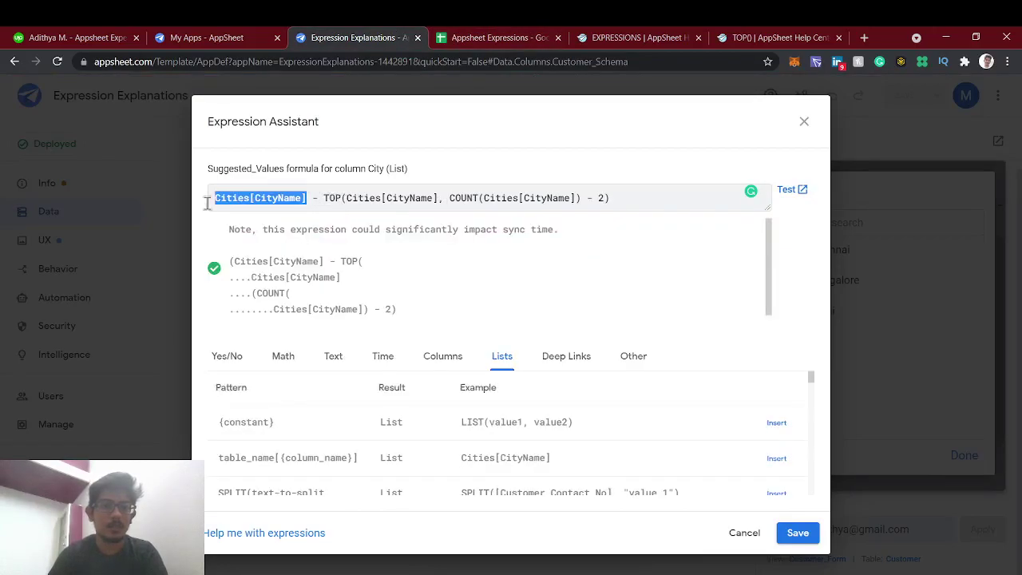
pyautogui.moveTo(325, 199); pyautogui.dragTo(609, 179)
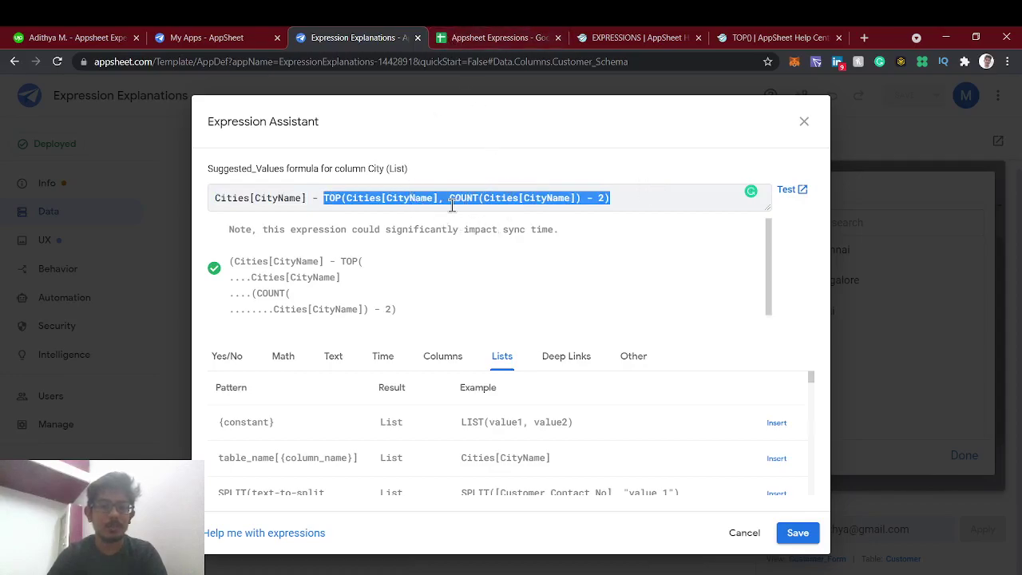
pyautogui.moveTo(447, 199); pyautogui.dragTo(581, 199)
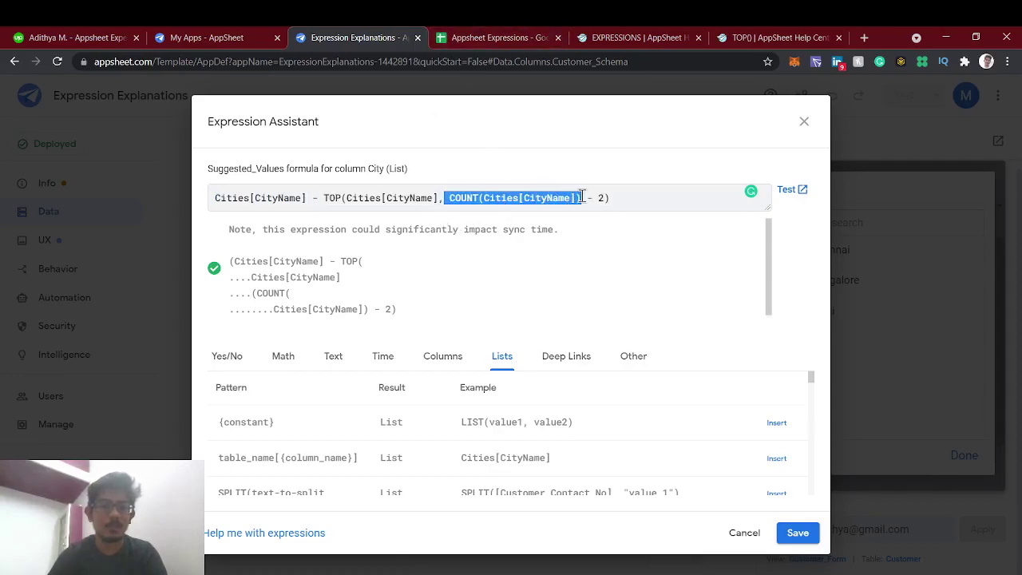
pyautogui.click(506, 36)
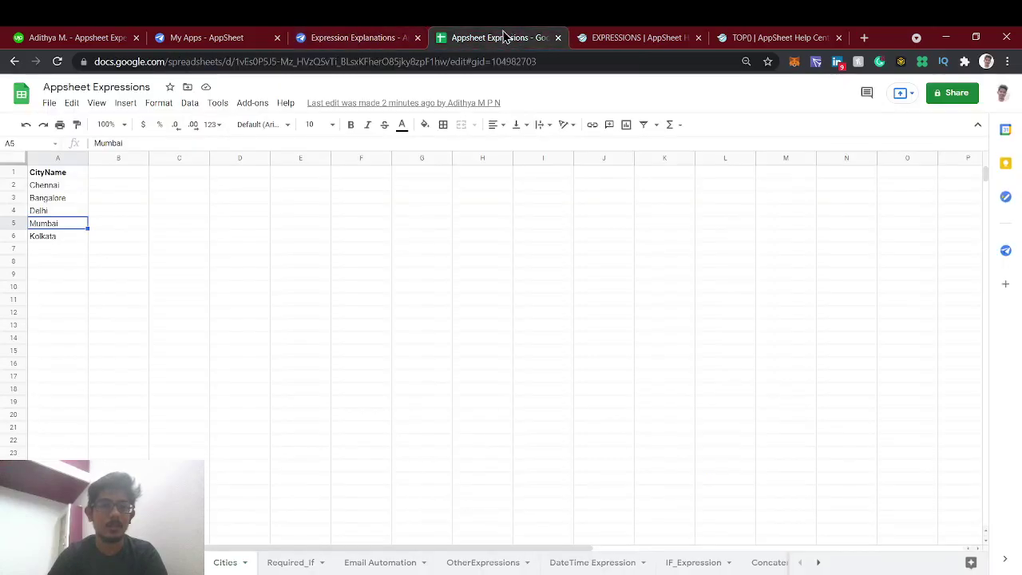
pyautogui.click(43, 248)
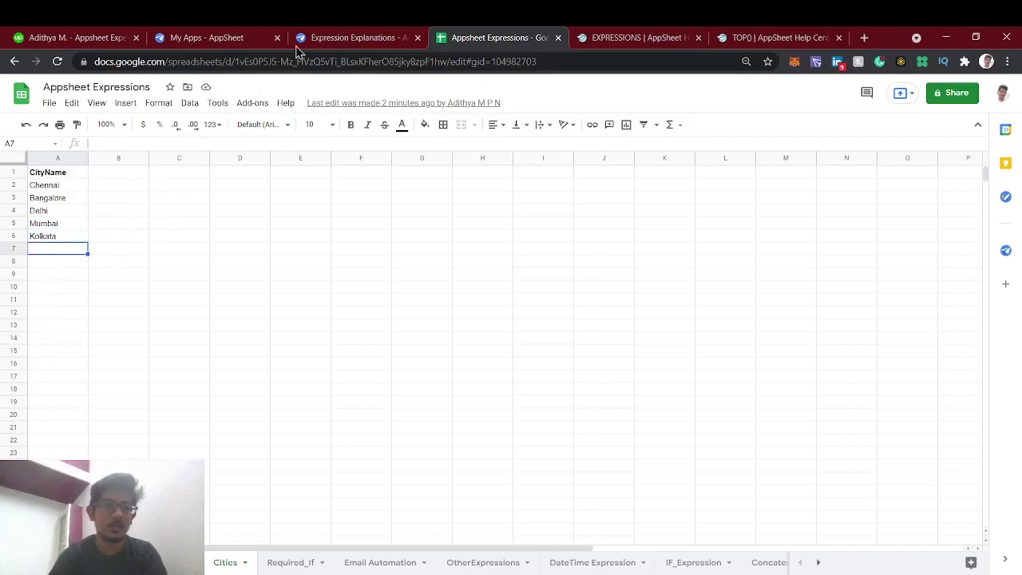
pyautogui.click(326, 37)
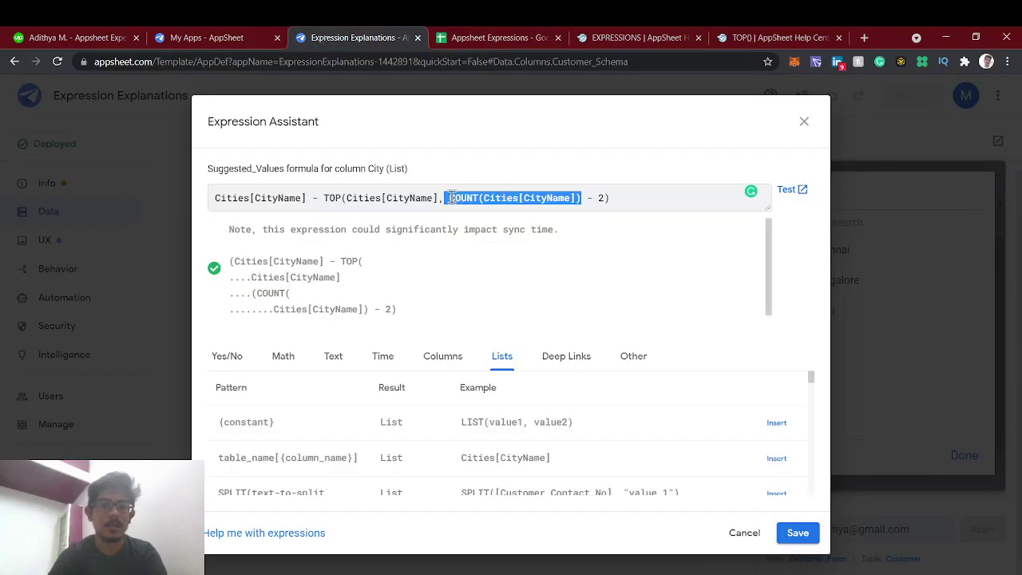
pyautogui.moveTo(450, 198); pyautogui.dragTo(584, 199)
pyautogui.click(597, 199)
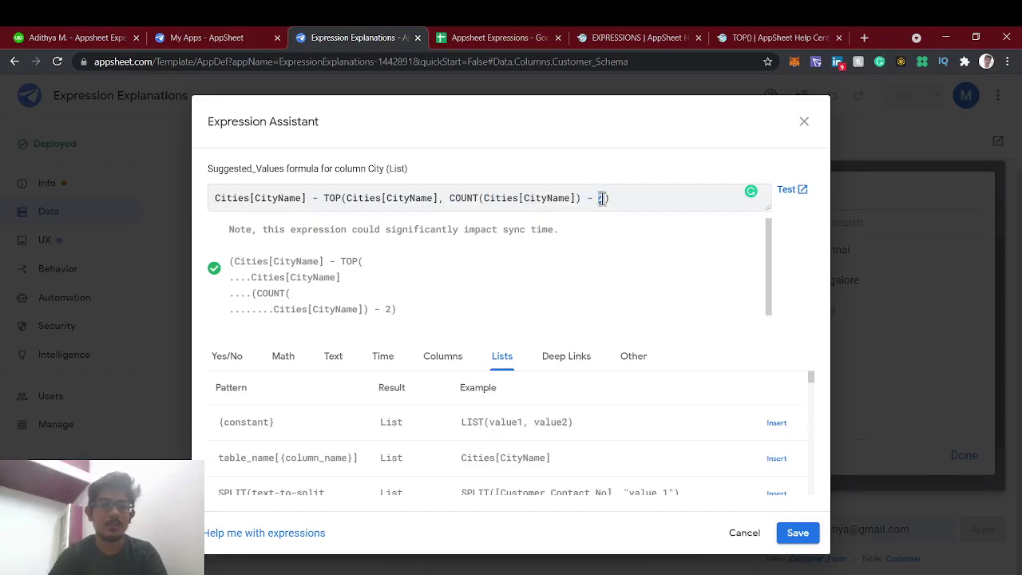
pyautogui.doubleClick(602, 199)
pyautogui.moveTo(321, 197); pyautogui.dragTo(627, 202)
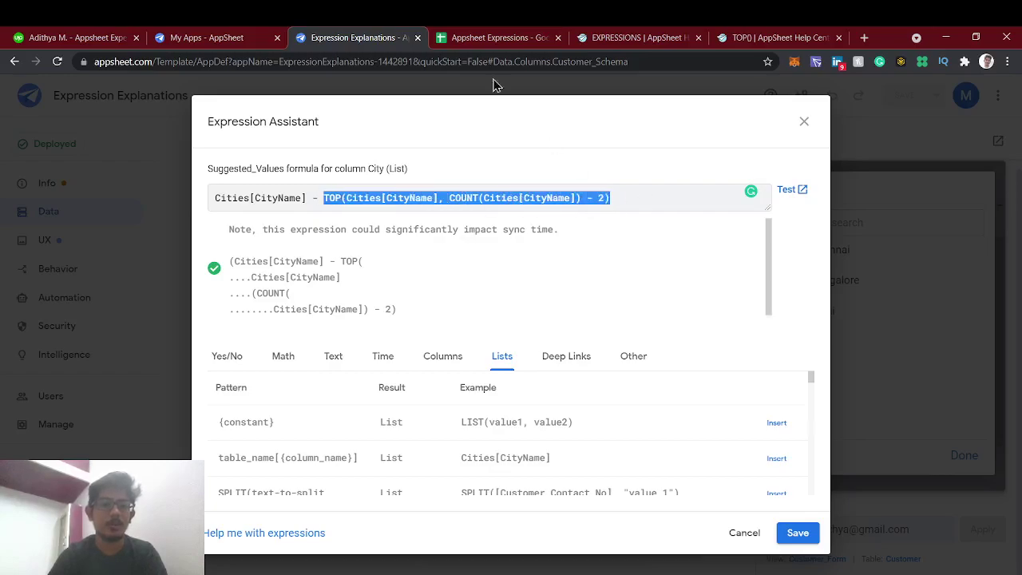
pyautogui.click(459, 36)
pyautogui.click(321, 37)
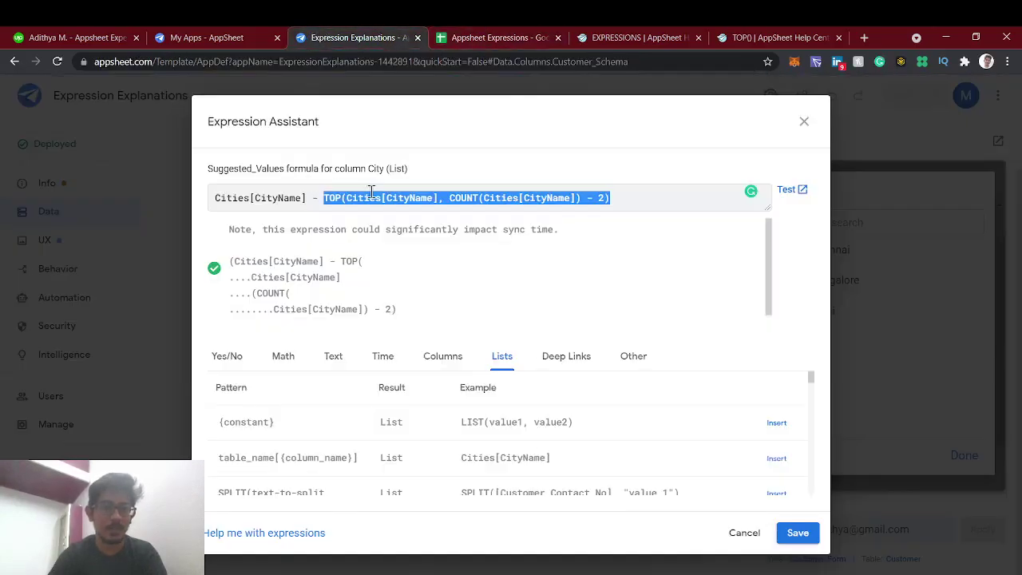
# Step: Save the City column's Suggested values formula, close the column settings and save the app
pyautogui.click(686, 194)
pyautogui.click(810, 537)
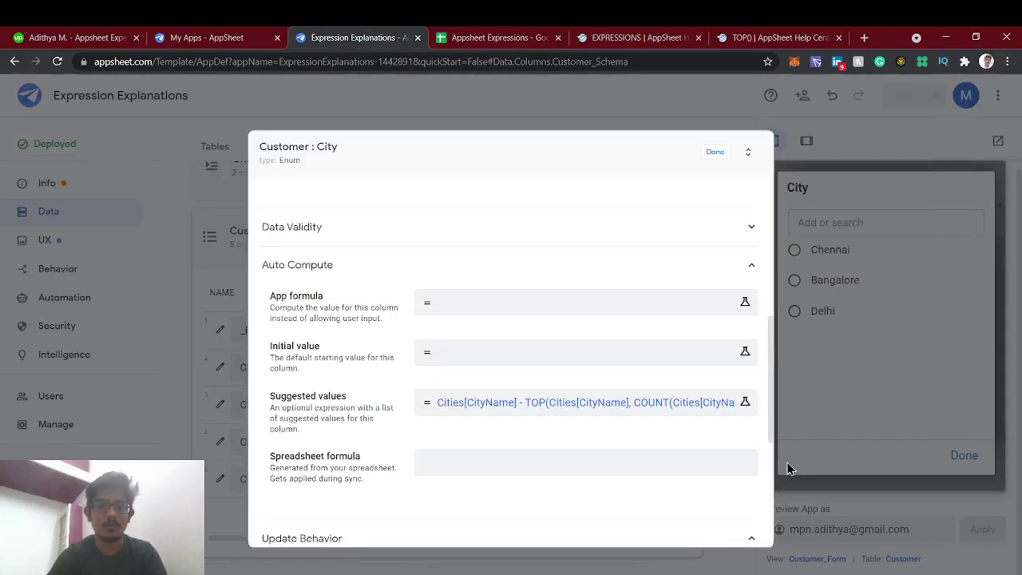
pyautogui.click(717, 153)
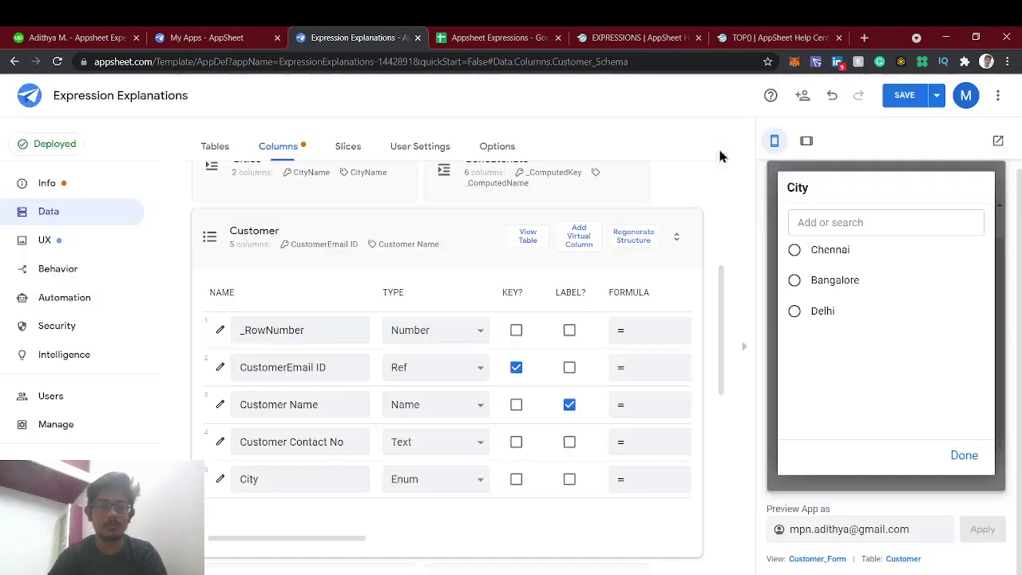
pyautogui.click(904, 95)
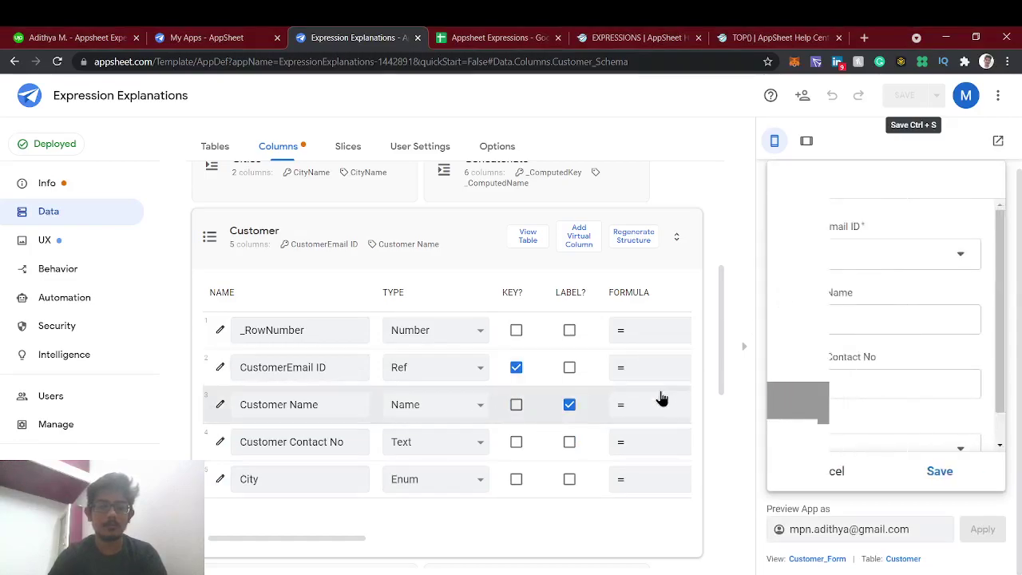
# Step: Open the City choices in the Customer form preview and compare them with the spreadsheet's city list
pyautogui.scroll(-2, 796, 380)
pyautogui.click(831, 431)
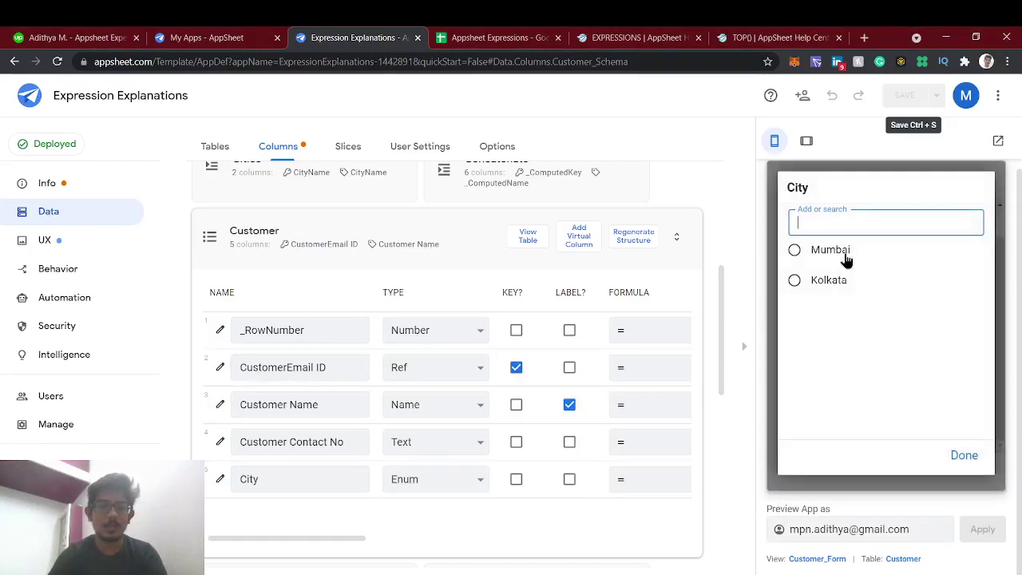
pyautogui.click(495, 38)
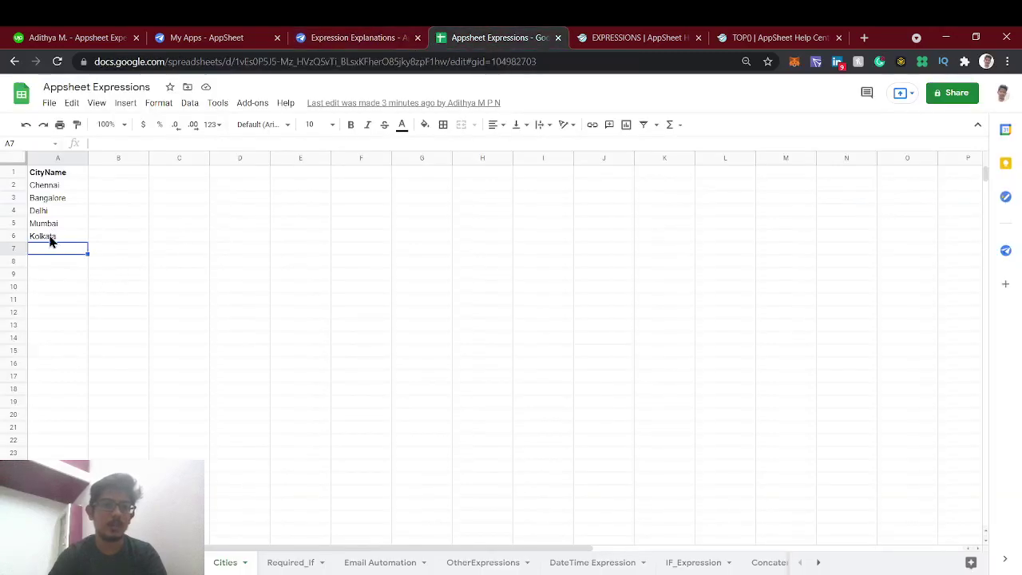
pyautogui.click(399, 36)
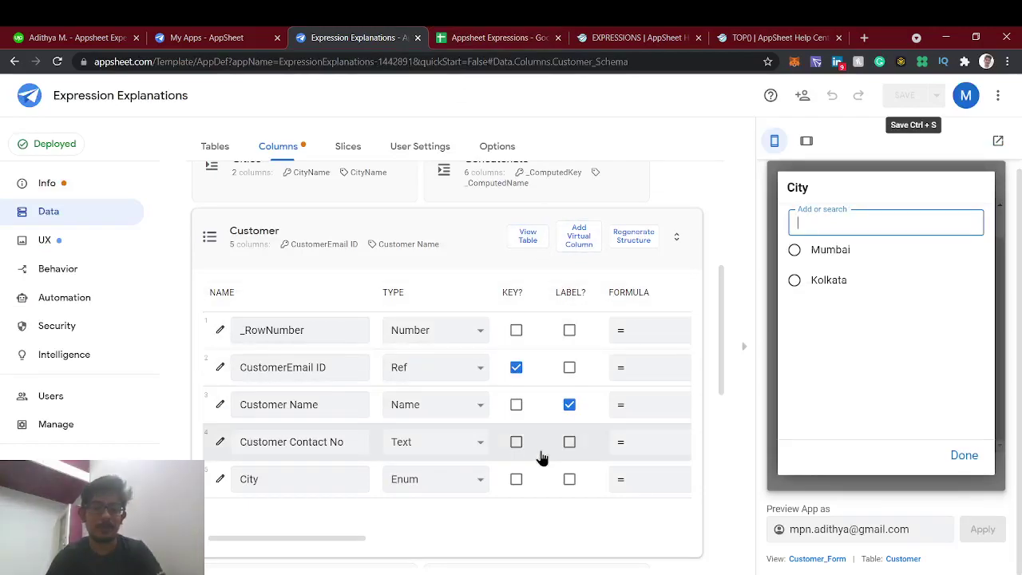
pyautogui.hscroll(4, 526, 495)
pyautogui.hscroll(-4, 527, 497)
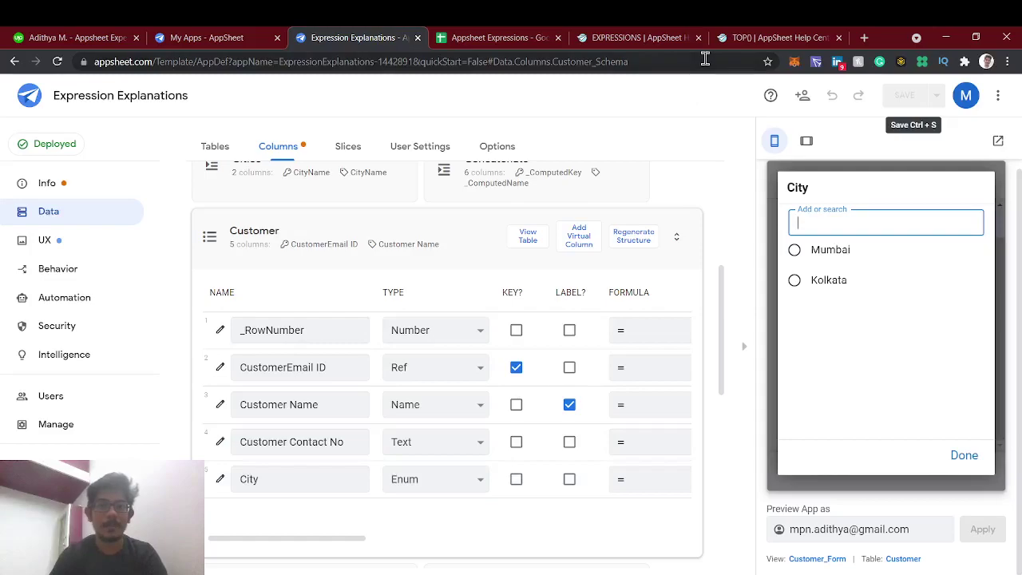
# Step: Browse the Functions section of the AppSheet Help Center's EXPRESSIONS collection around the ABS(), AND() and ANY() entries
pyautogui.click(635, 36)
pyautogui.scroll(-3, 494, 338)
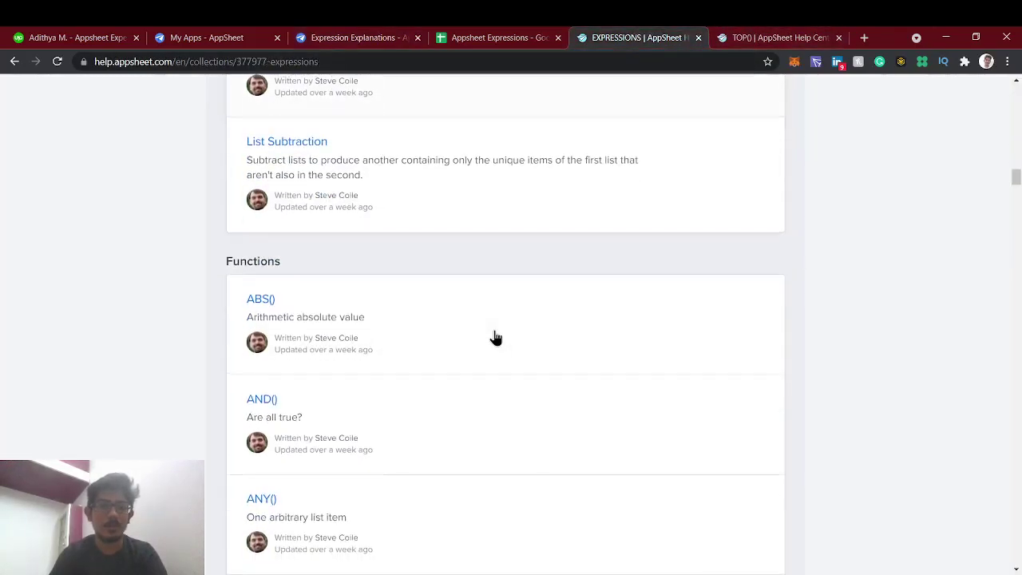
pyautogui.scroll(-2, 454, 405)
pyautogui.scroll(1, 454, 405)
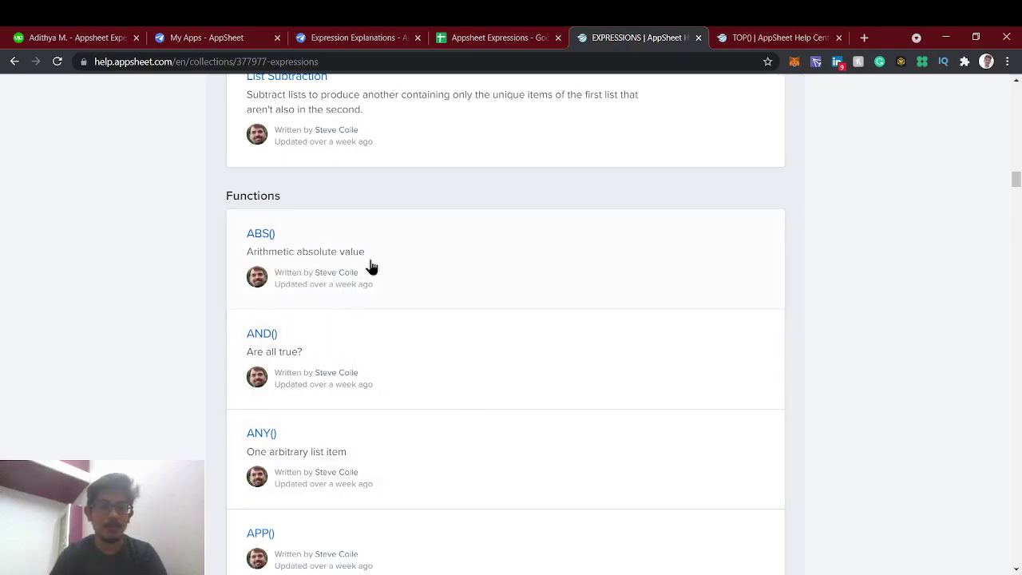
pyautogui.scroll(1, 359, 274)
pyautogui.scroll(-3, 359, 274)
pyautogui.scroll(2, 361, 274)
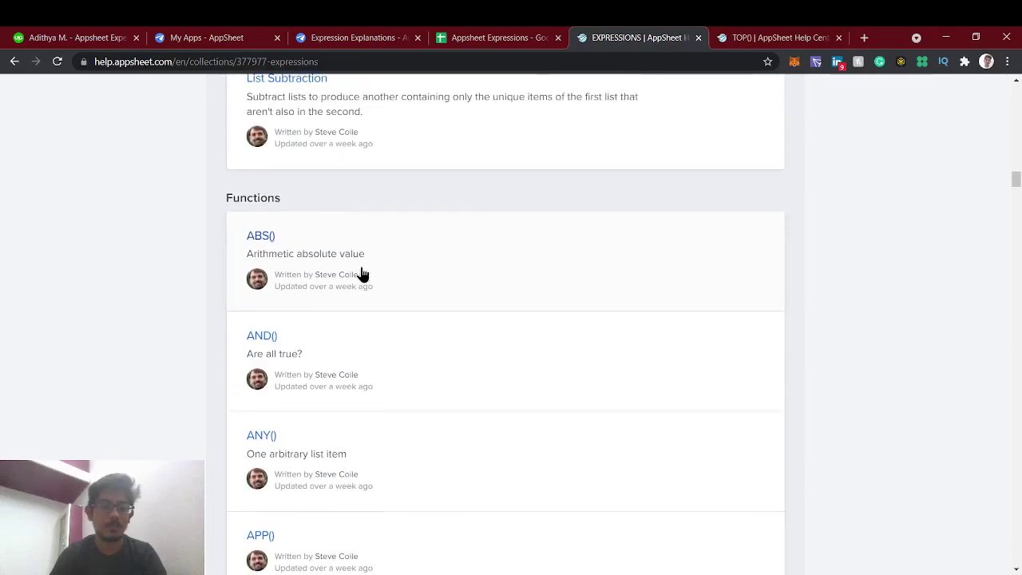
# Step: Return to the Expression Explanations app editor and close the City choices in the form preview without selecting a city
pyautogui.click(528, 36)
pyautogui.click(403, 35)
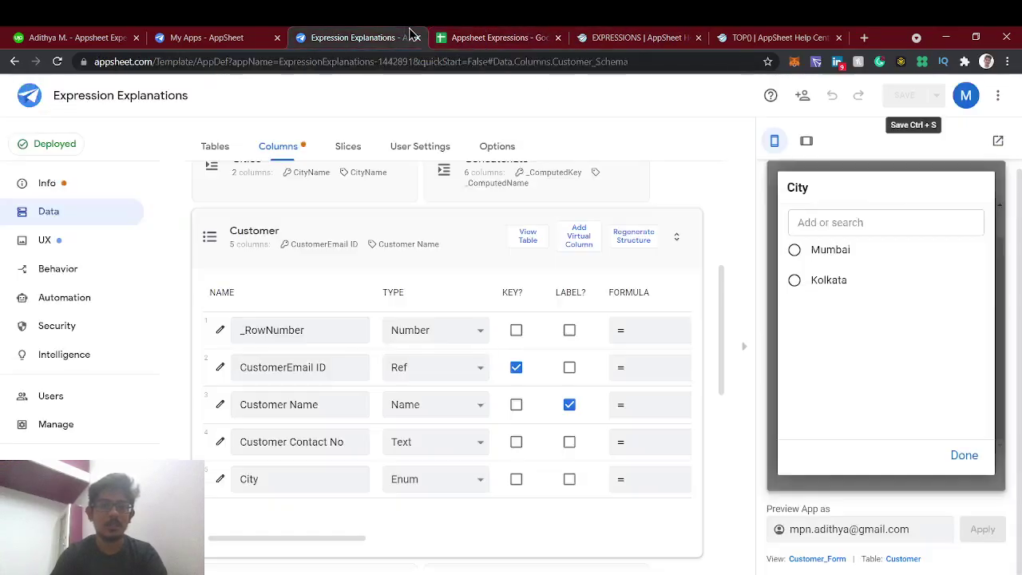
pyautogui.click(964, 455)
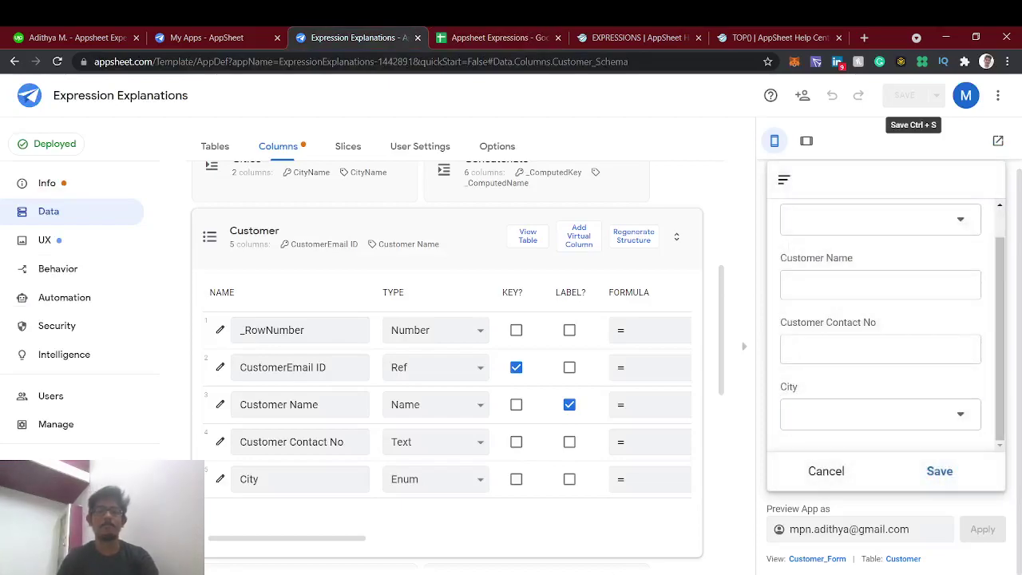